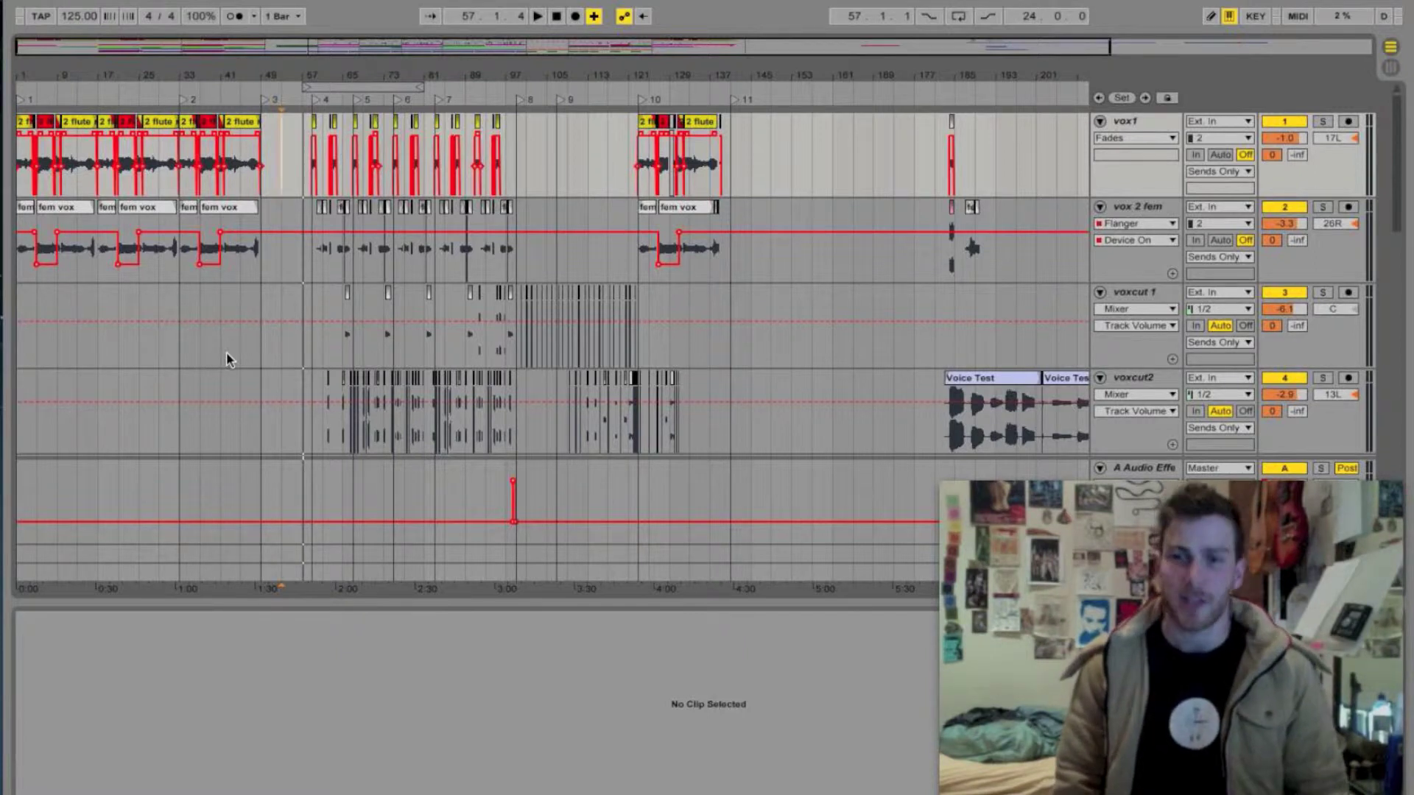
Step: Play the arrangement from bar 1 and show the device chain of the vox 2 fem track
{"action": "key", "text": "plus"}
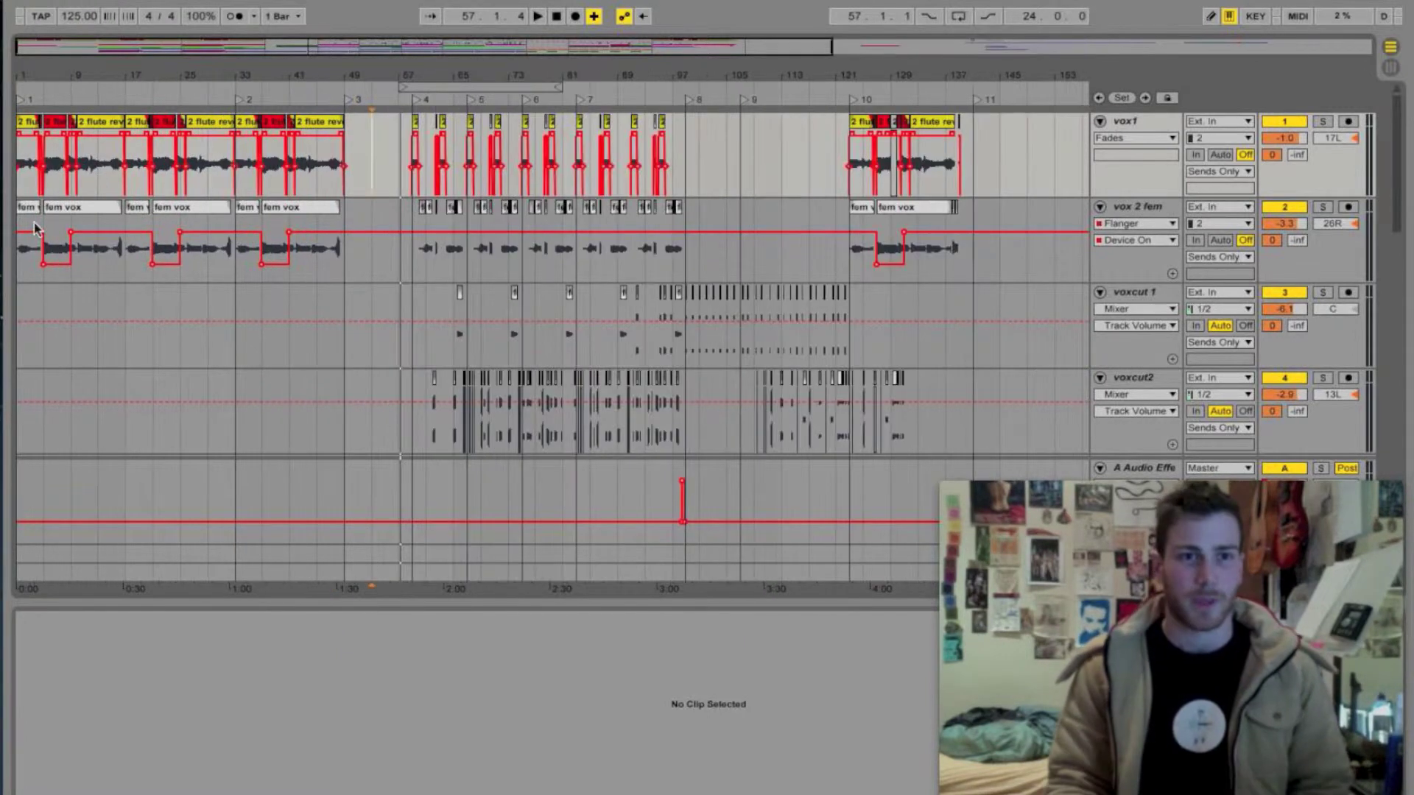
{"action": "left_click", "coordinate": [20, 265]}
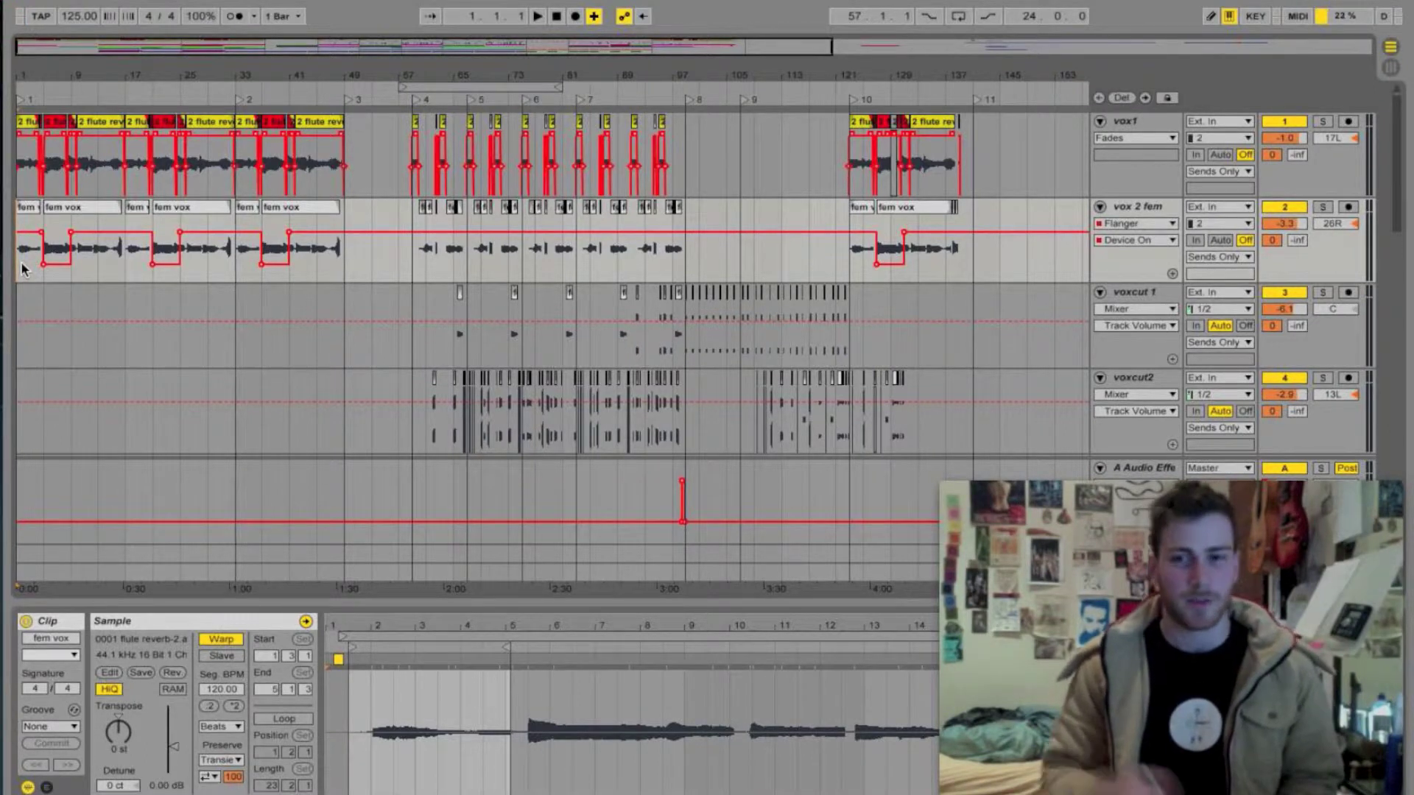
{"action": "key", "text": "space"}
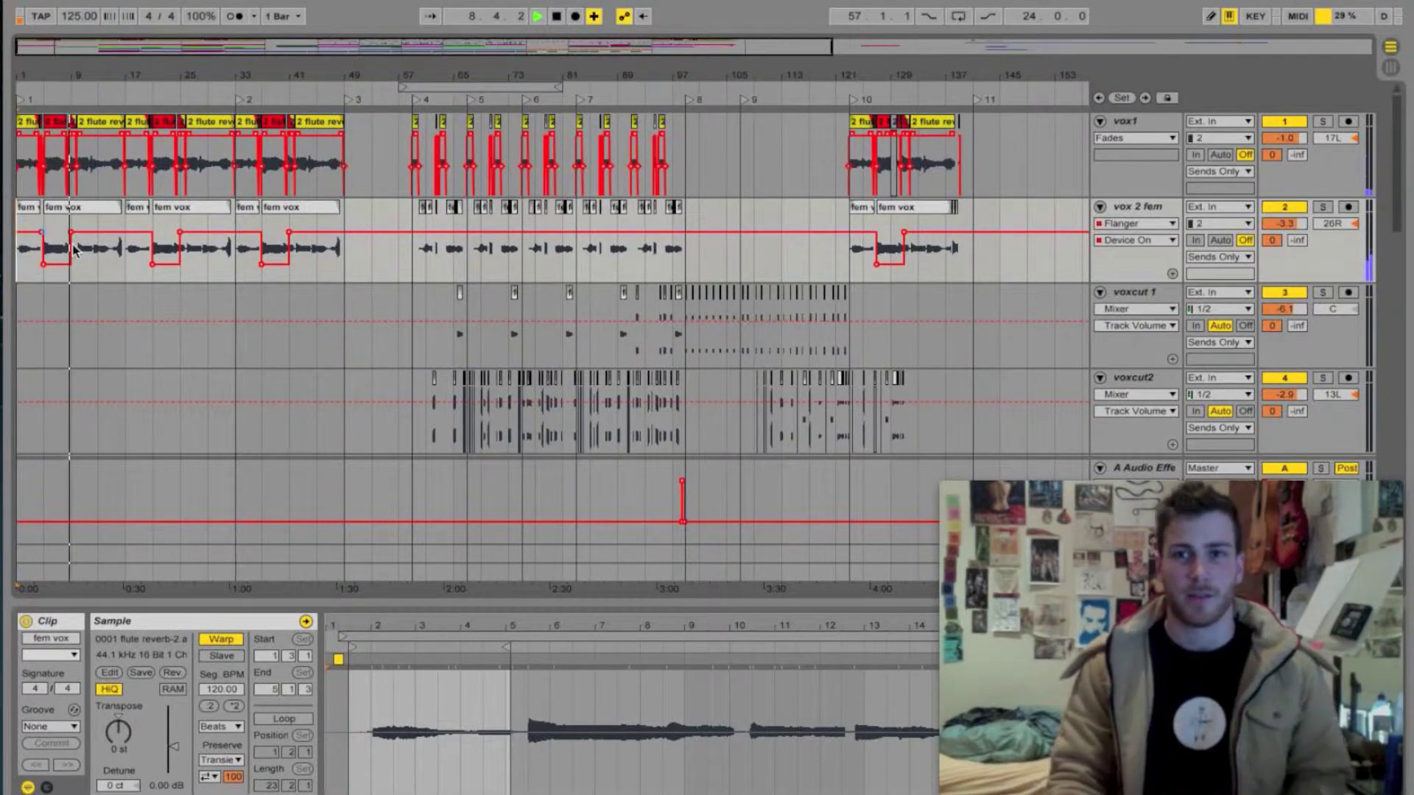
{"action": "key", "text": "shift+Tab"}
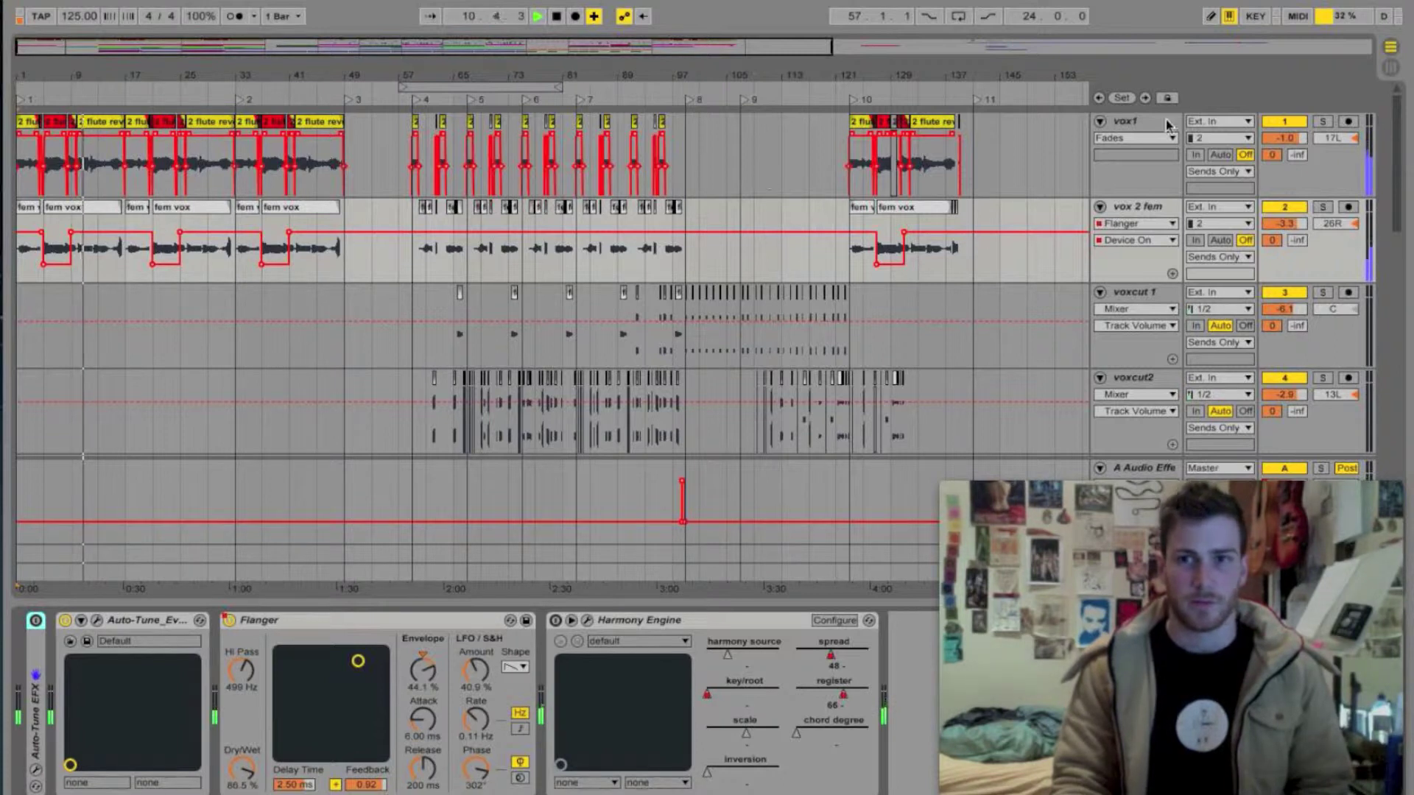
Step: Show the devices on return track A, including the rack's Compressor and Auto Filter, during playback, and stop the song
{"action": "left_click", "coordinate": [1128, 130]}
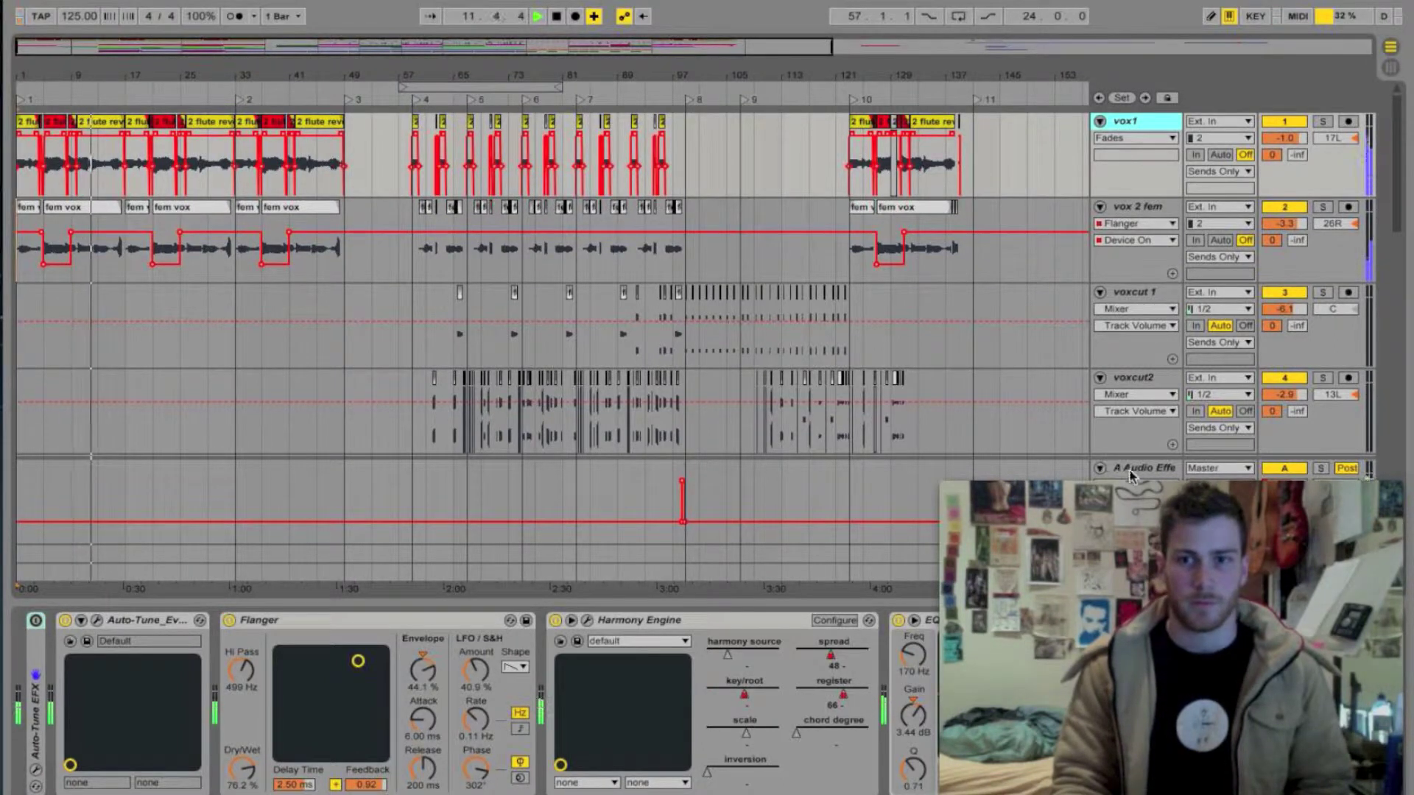
{"action": "left_click", "coordinate": [1133, 472]}
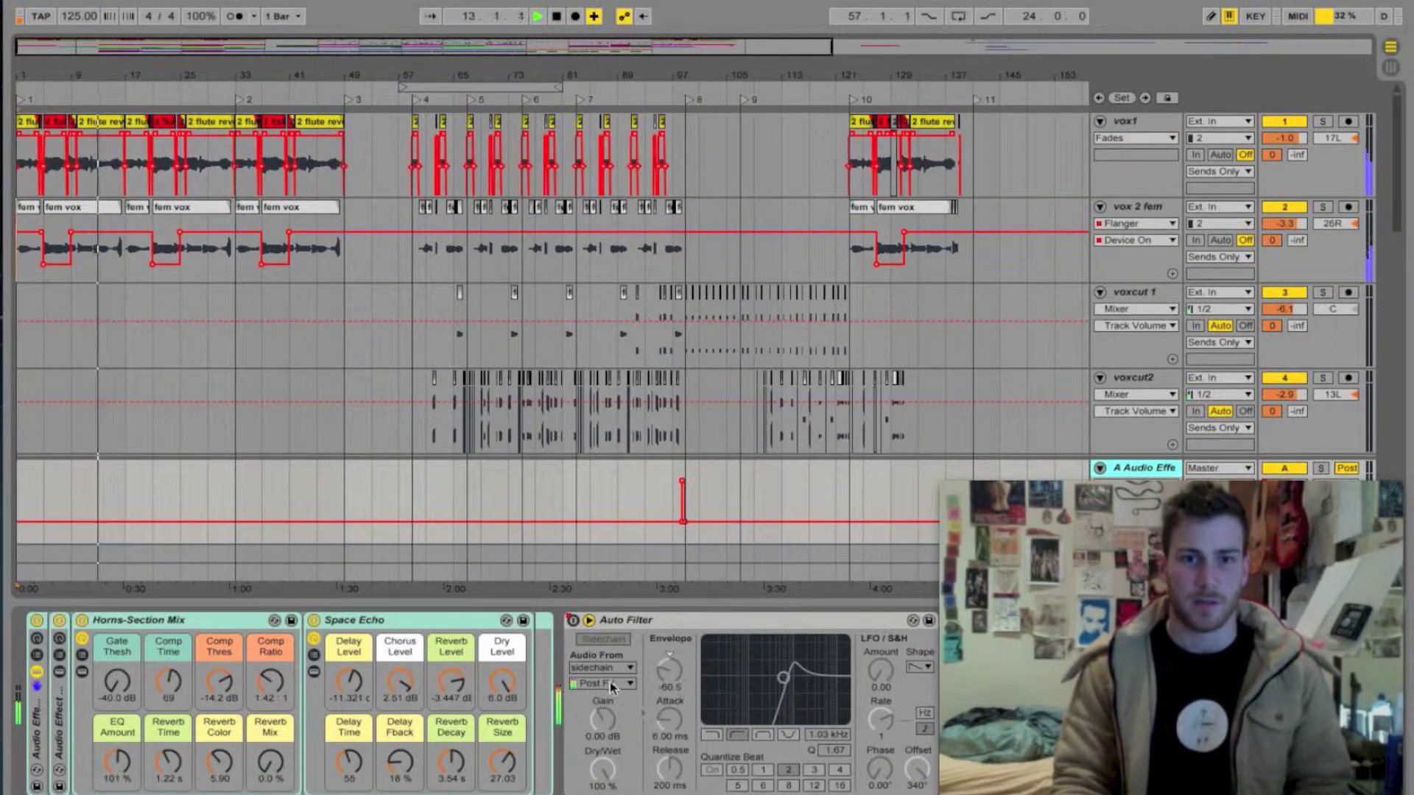
{"action": "mouse_move", "coordinate": [1067, 500]}
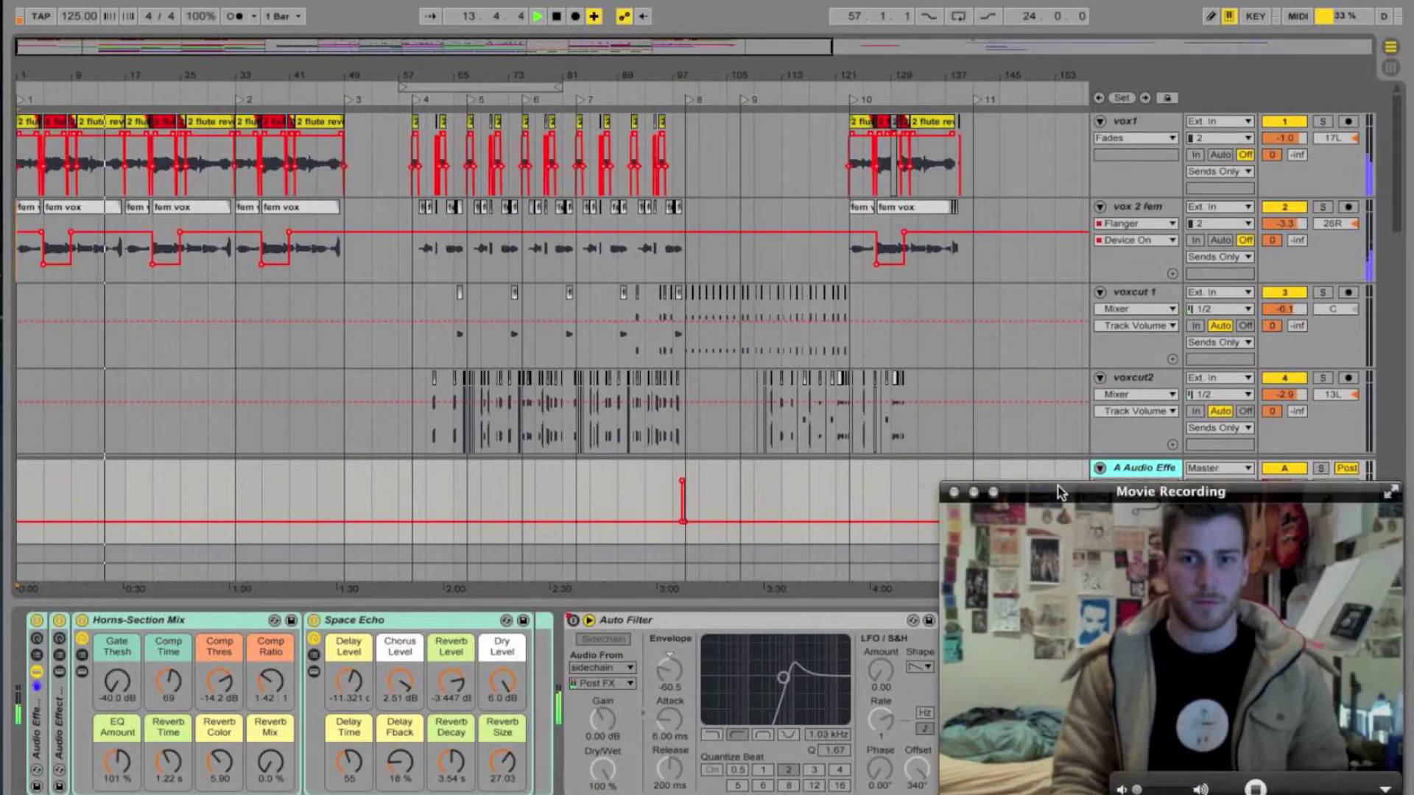
{"action": "left_click_drag", "start_coordinate": [1067, 501], "coordinate": [1015, 489]}
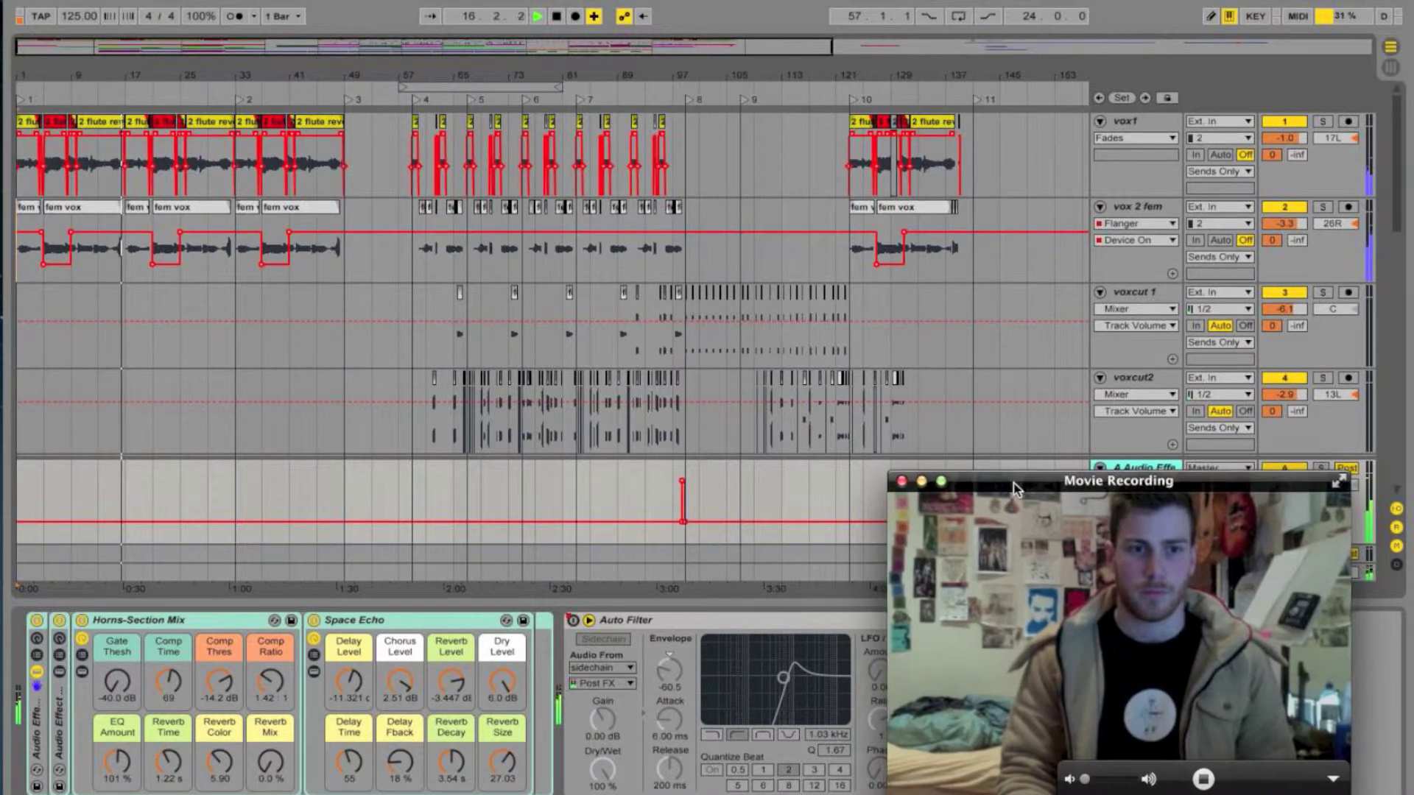
{"action": "left_click", "coordinate": [60, 726]}
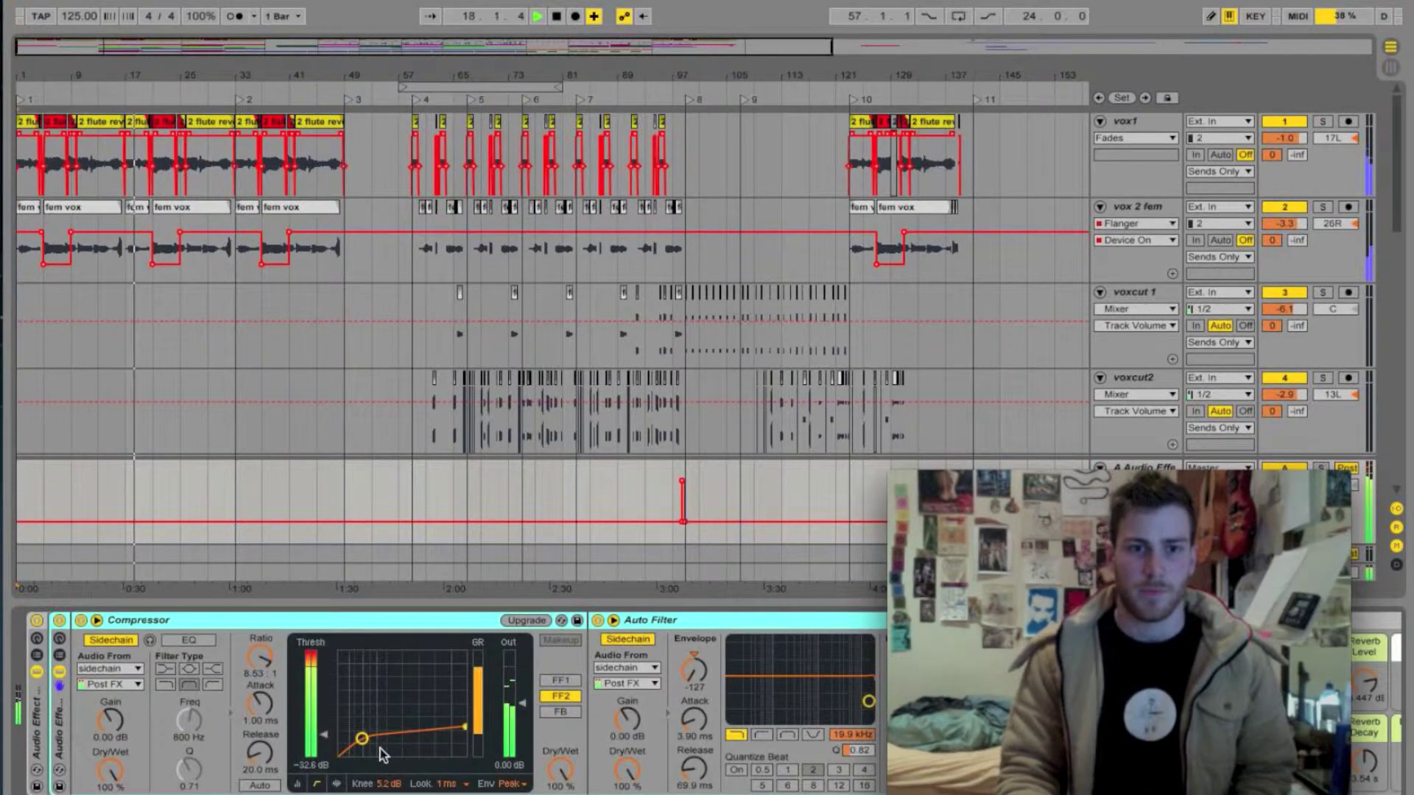
{"action": "mouse_move", "coordinate": [1000, 475]}
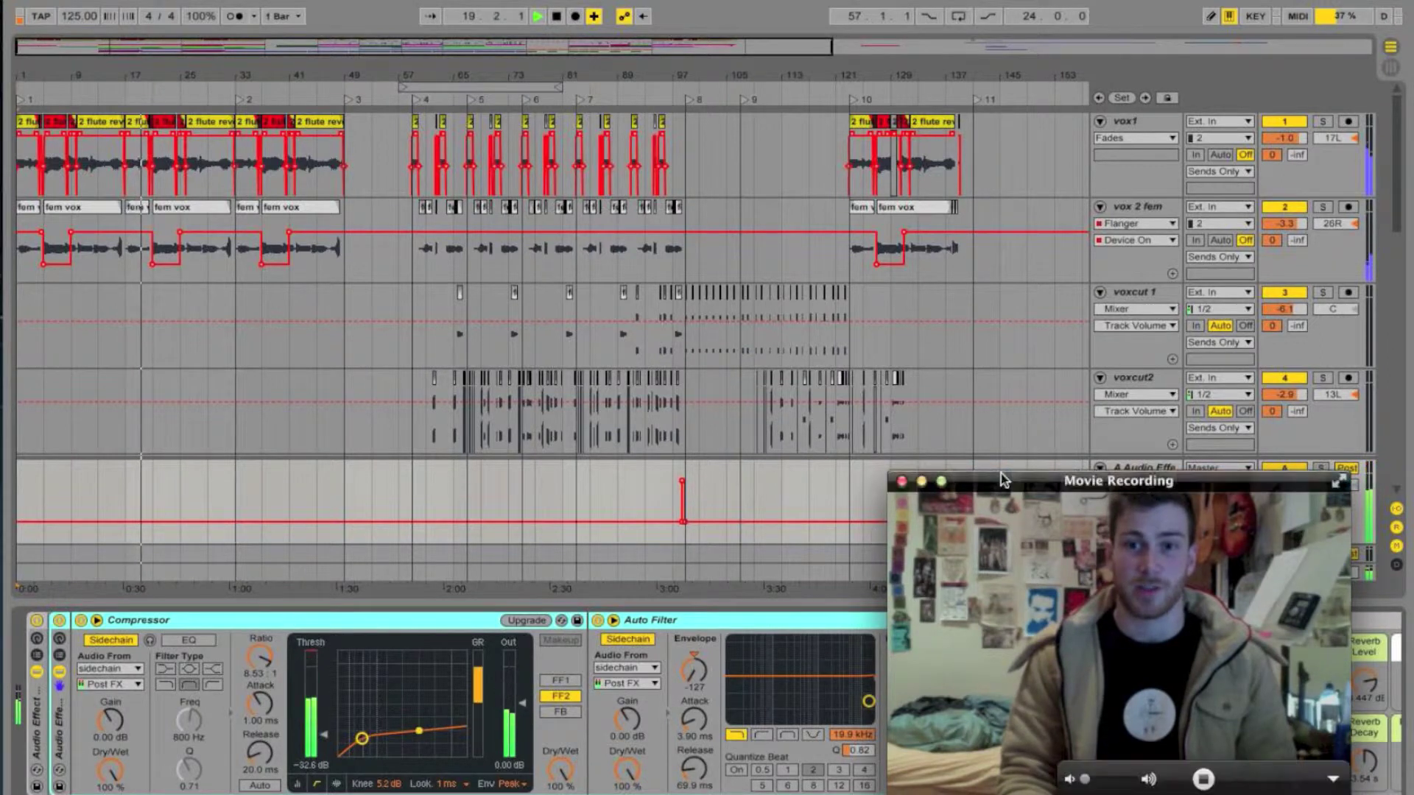
{"action": "left_click_drag", "start_coordinate": [1037, 477], "coordinate": [1092, 492]}
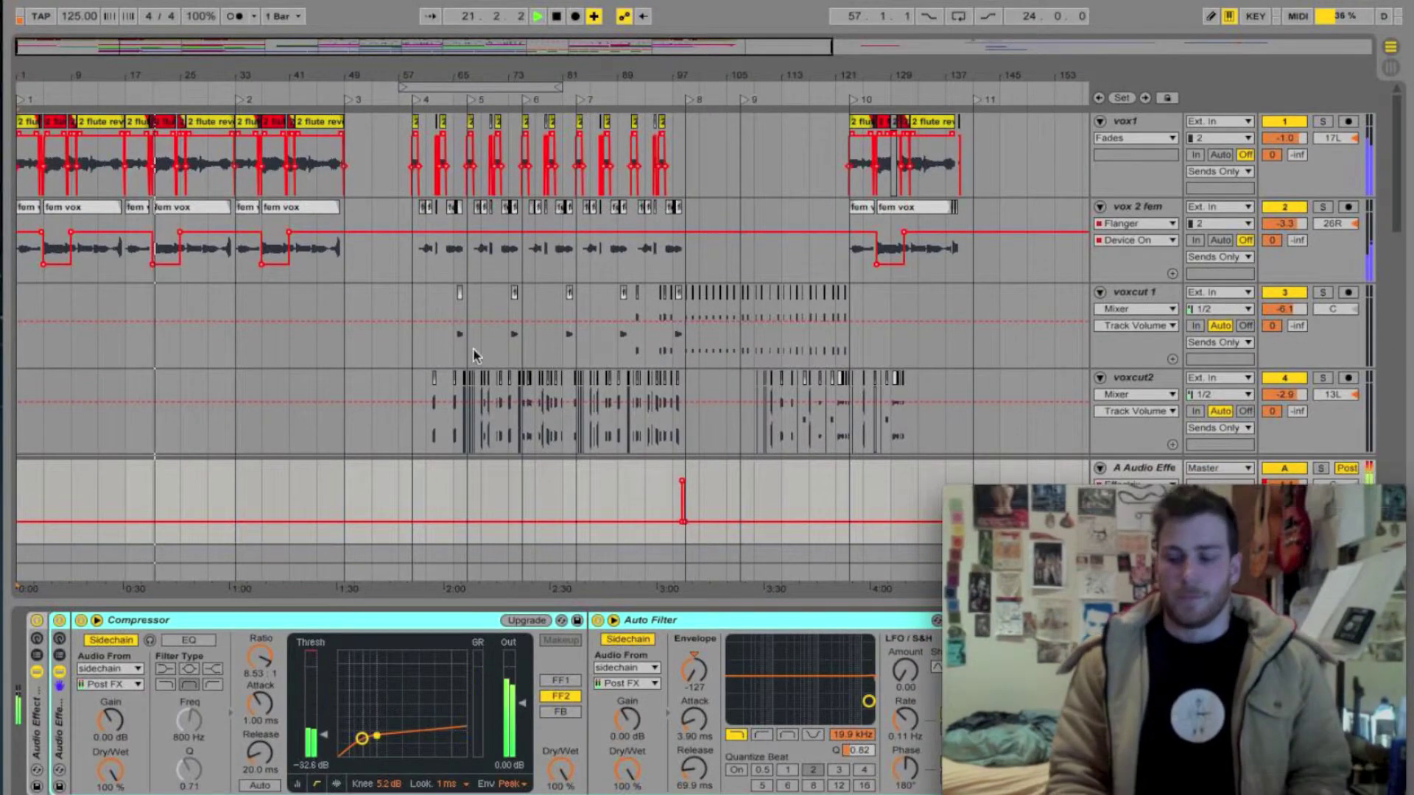
{"action": "key", "text": "space"}
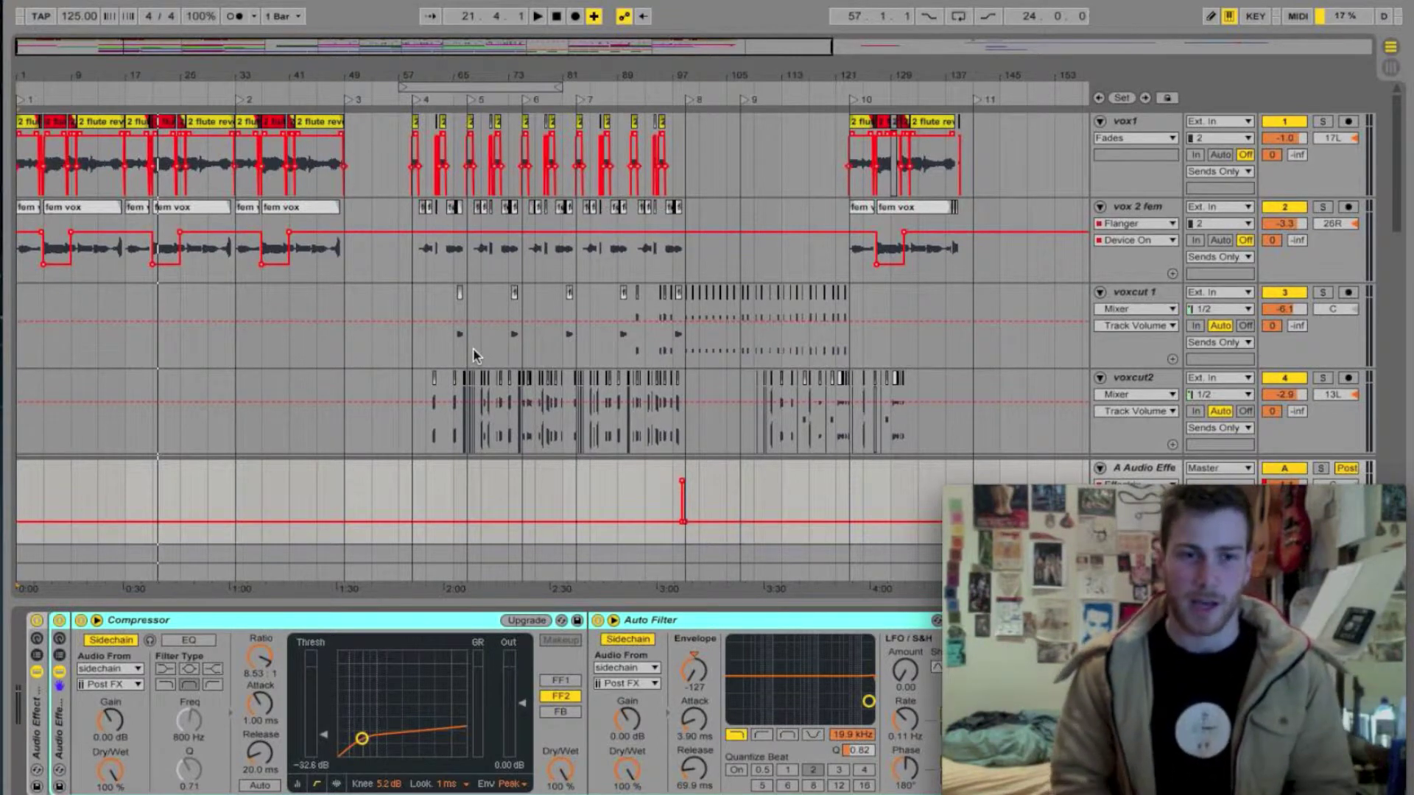
Step: Examine the sidechained Compressor and Auto Filter on return track A, including the Auto Filter's sidechain section
{"action": "left_click", "coordinate": [144, 623]}
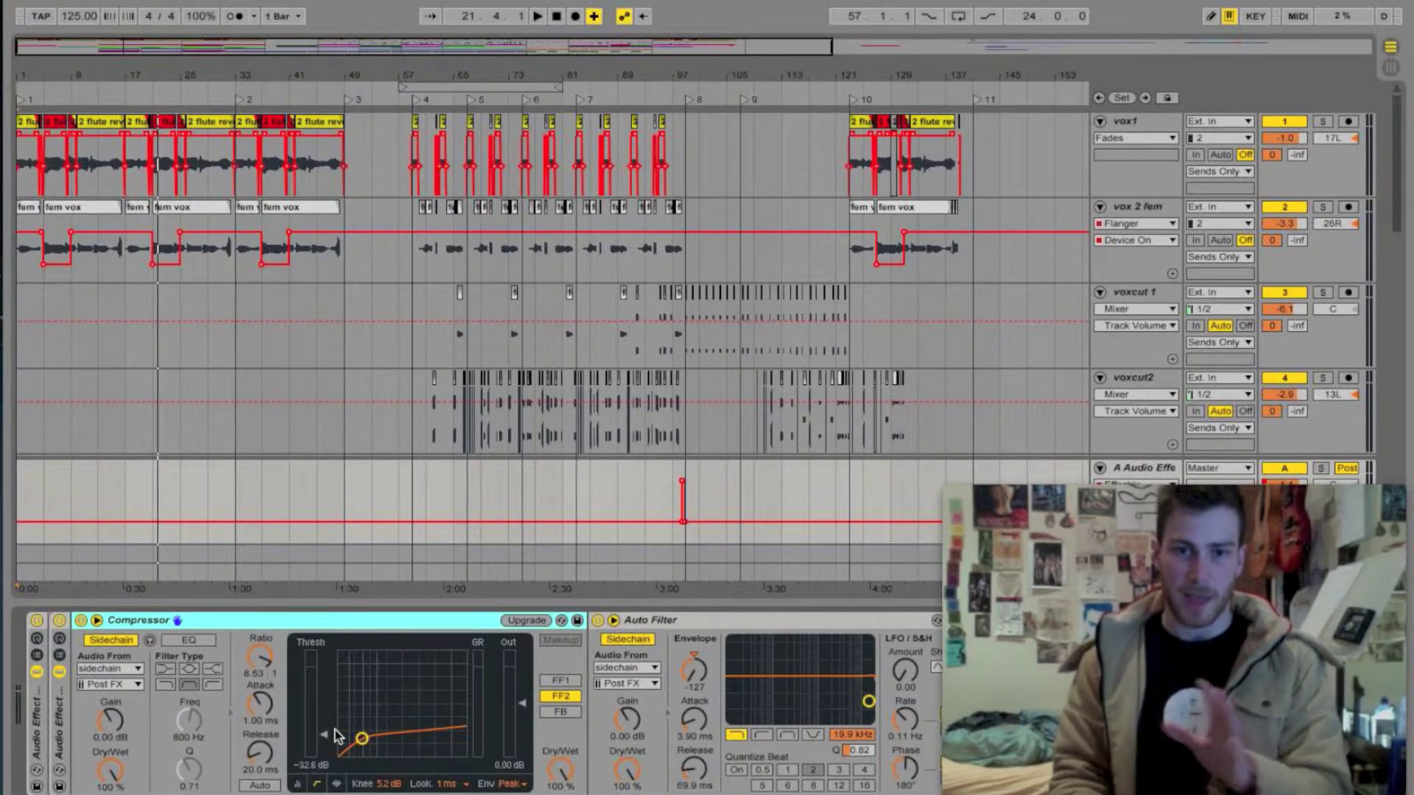
{"action": "left_click", "coordinate": [658, 624]}
{"action": "left_click", "coordinate": [394, 626]}
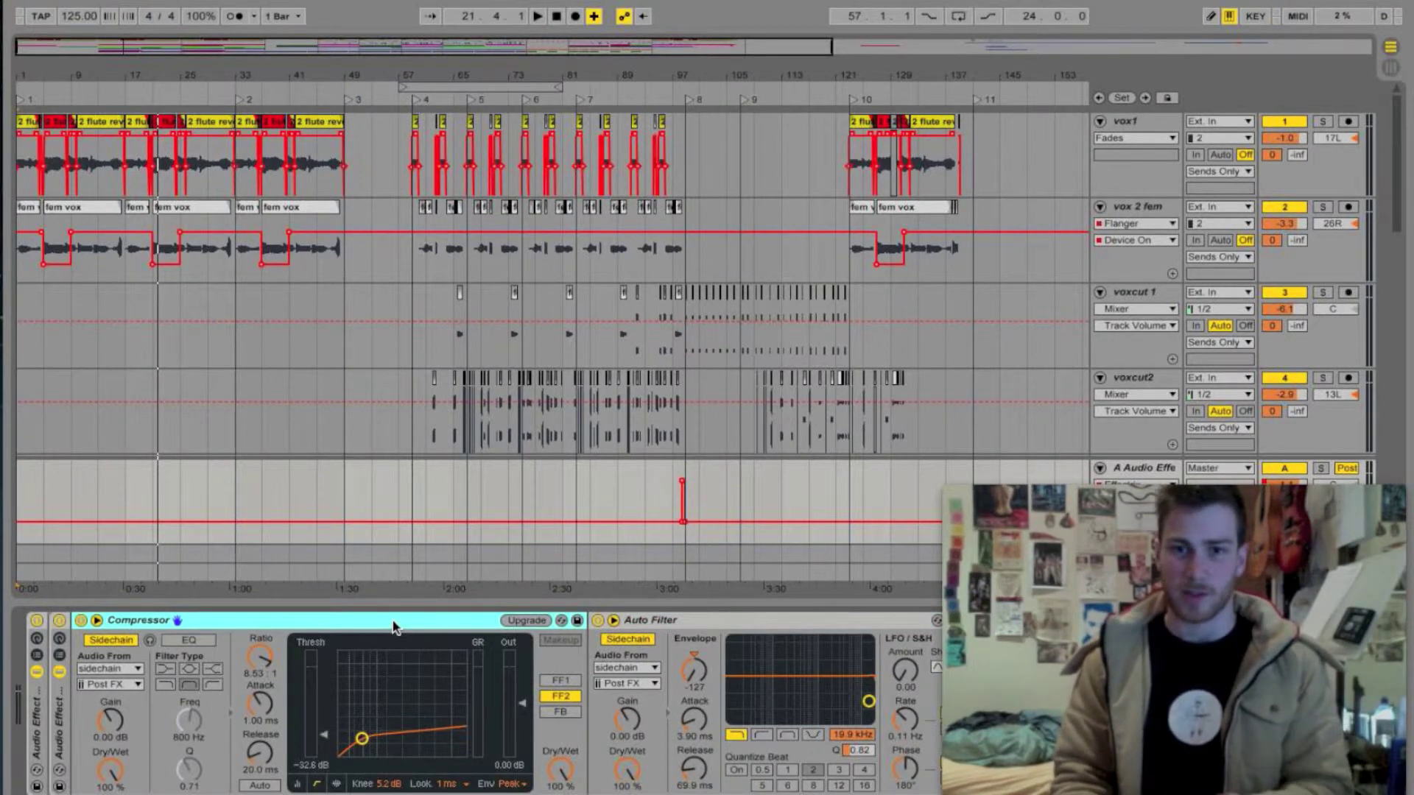
{"action": "left_click", "coordinate": [653, 621]}
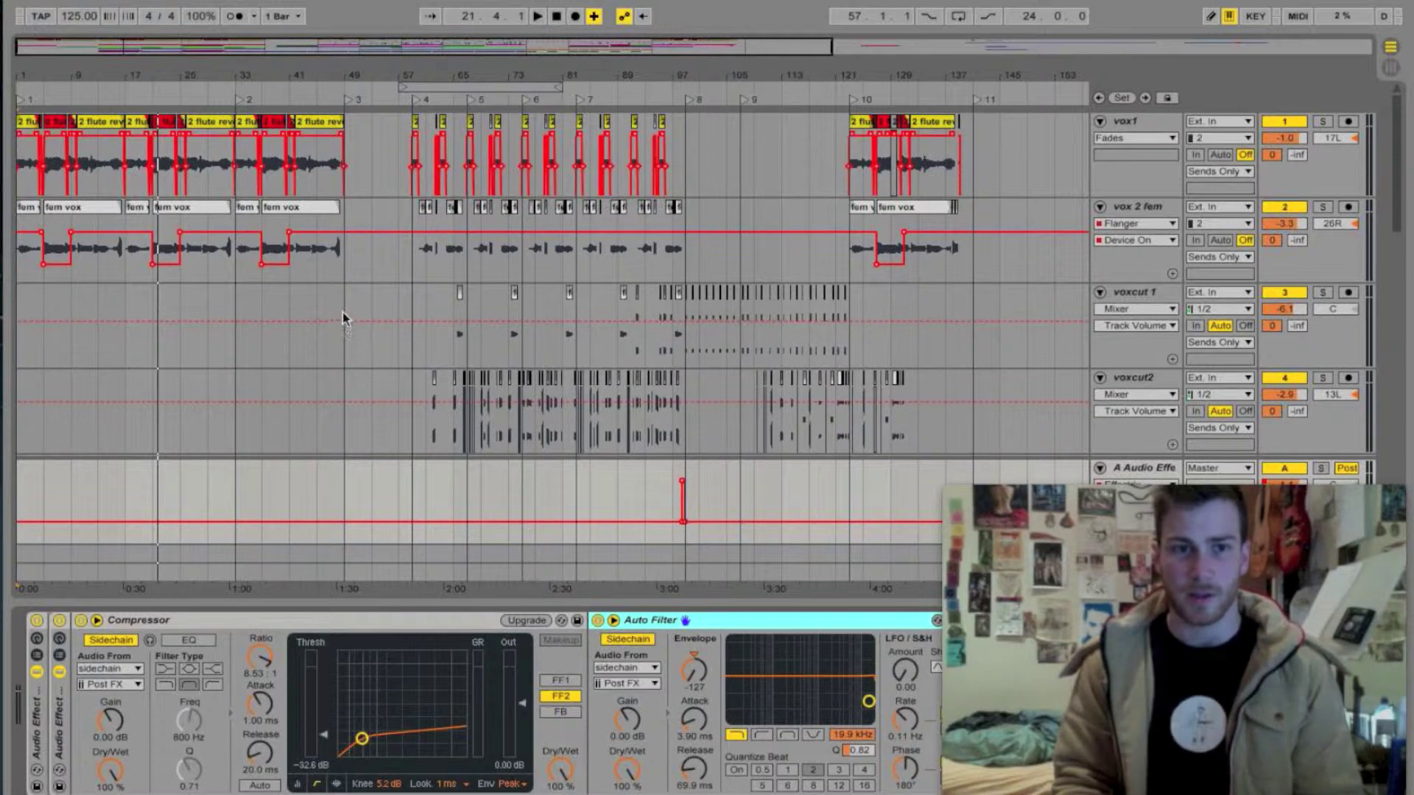
{"action": "left_click", "coordinate": [614, 621]}
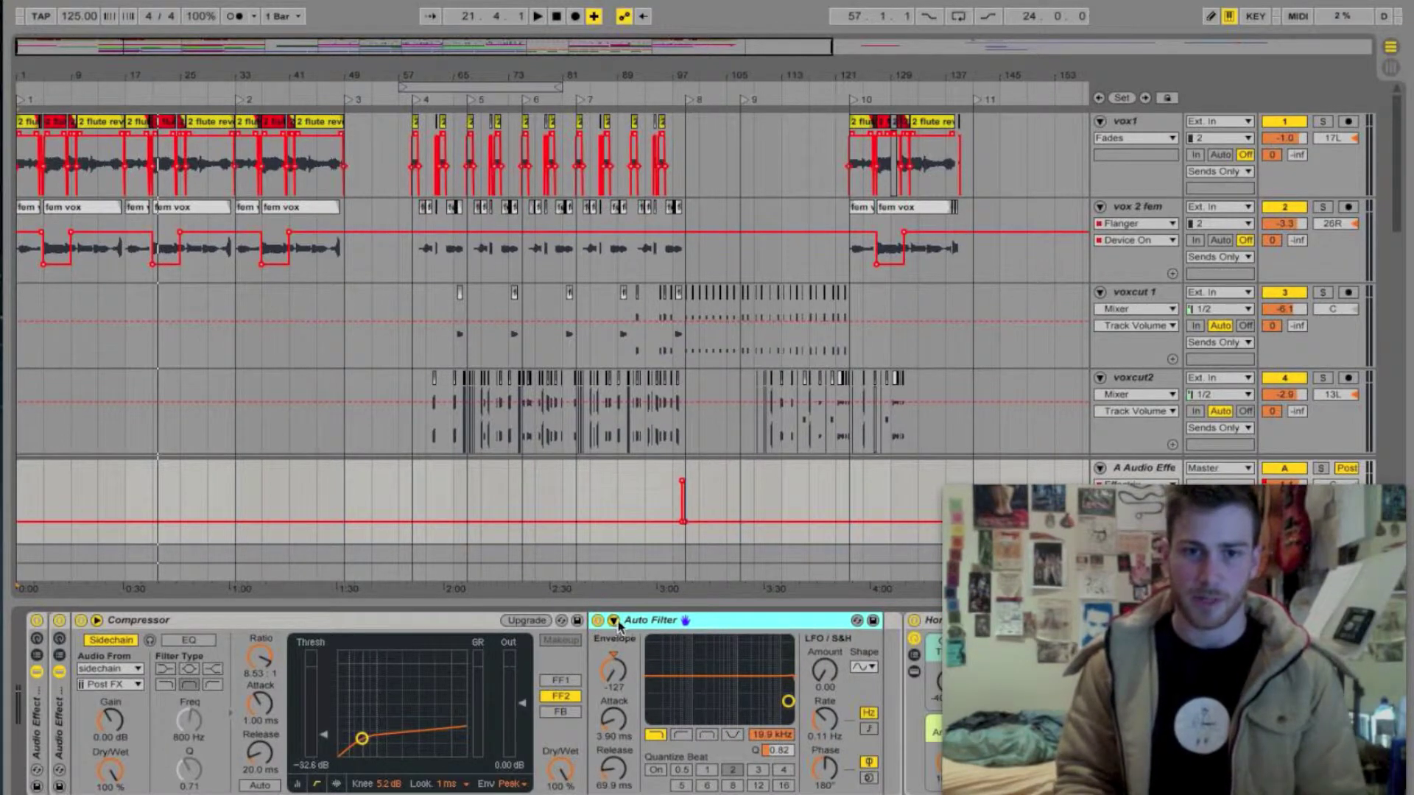
{"action": "left_click", "coordinate": [613, 621]}
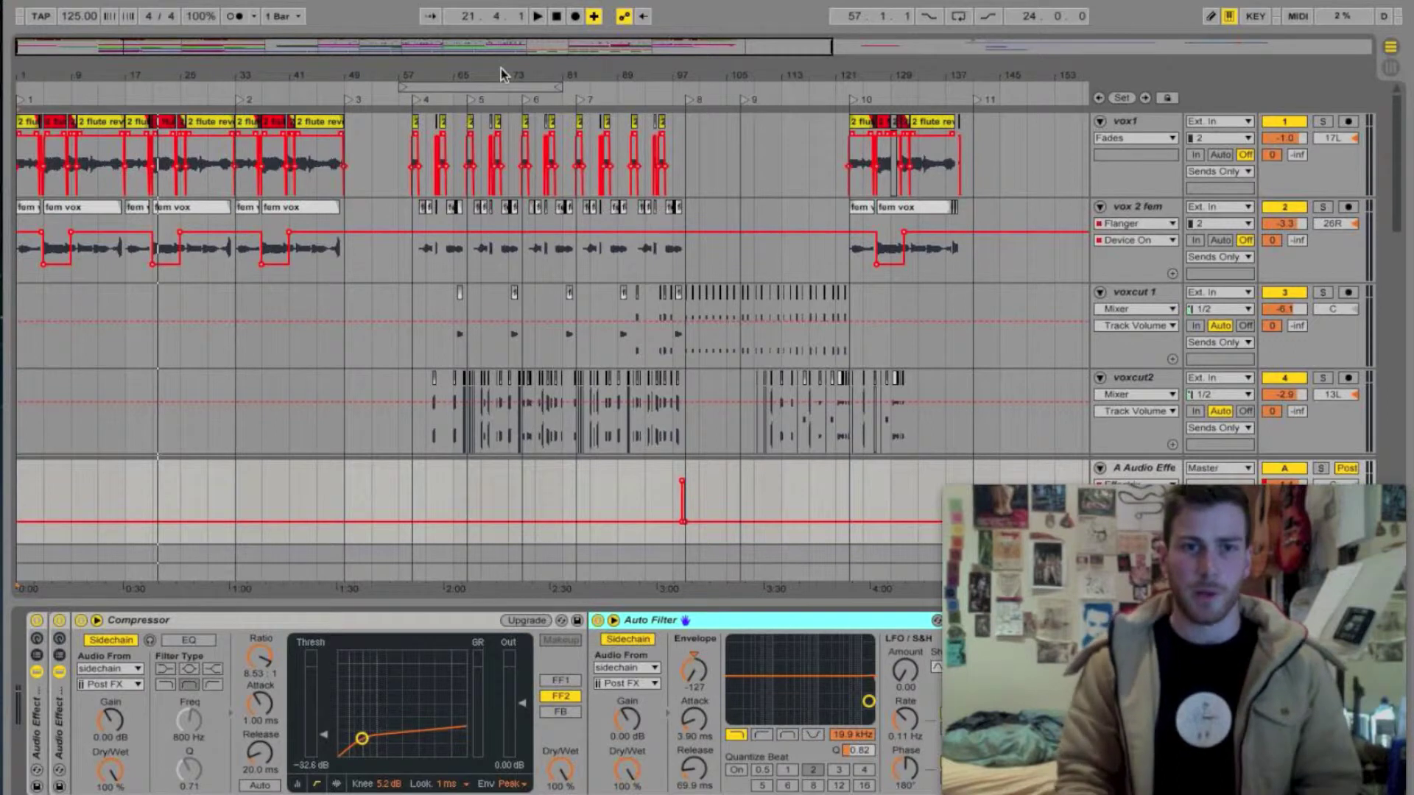
Step: Play from about bar 49 and bypass return track A's rack holding the Compressor and Auto Filter, stopping playback after listening
{"action": "left_click", "coordinate": [351, 134]}
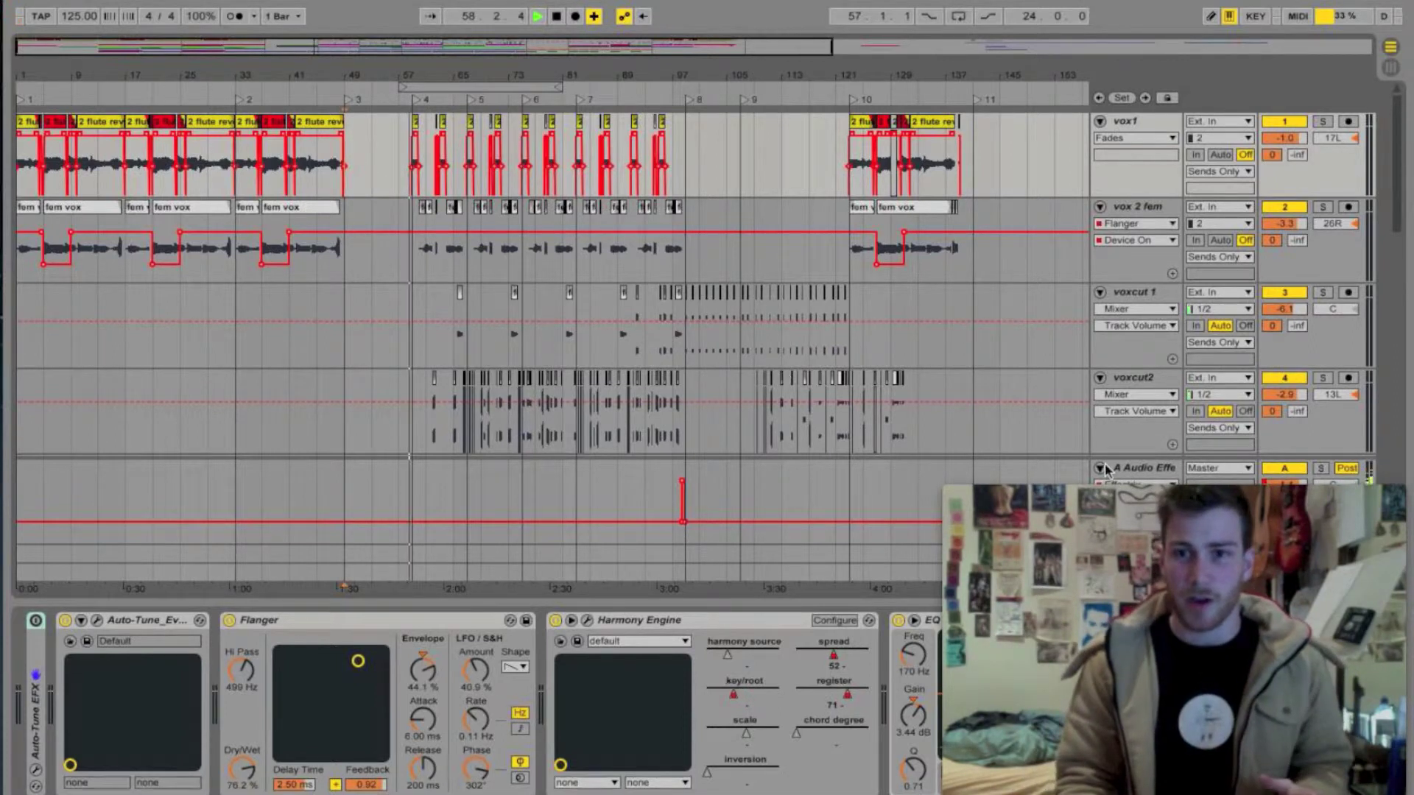
{"action": "left_click", "coordinate": [1129, 469]}
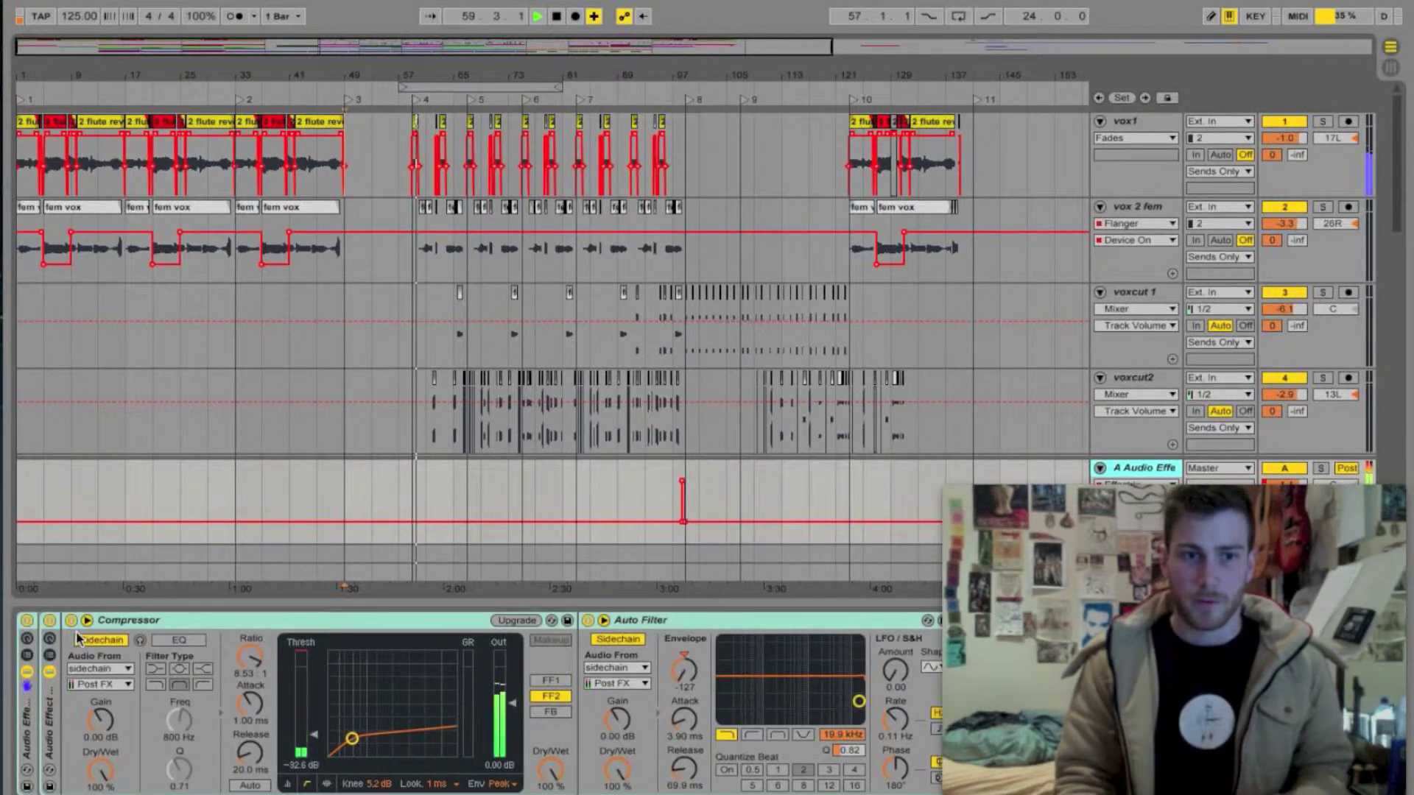
{"action": "left_click", "coordinate": [49, 621]}
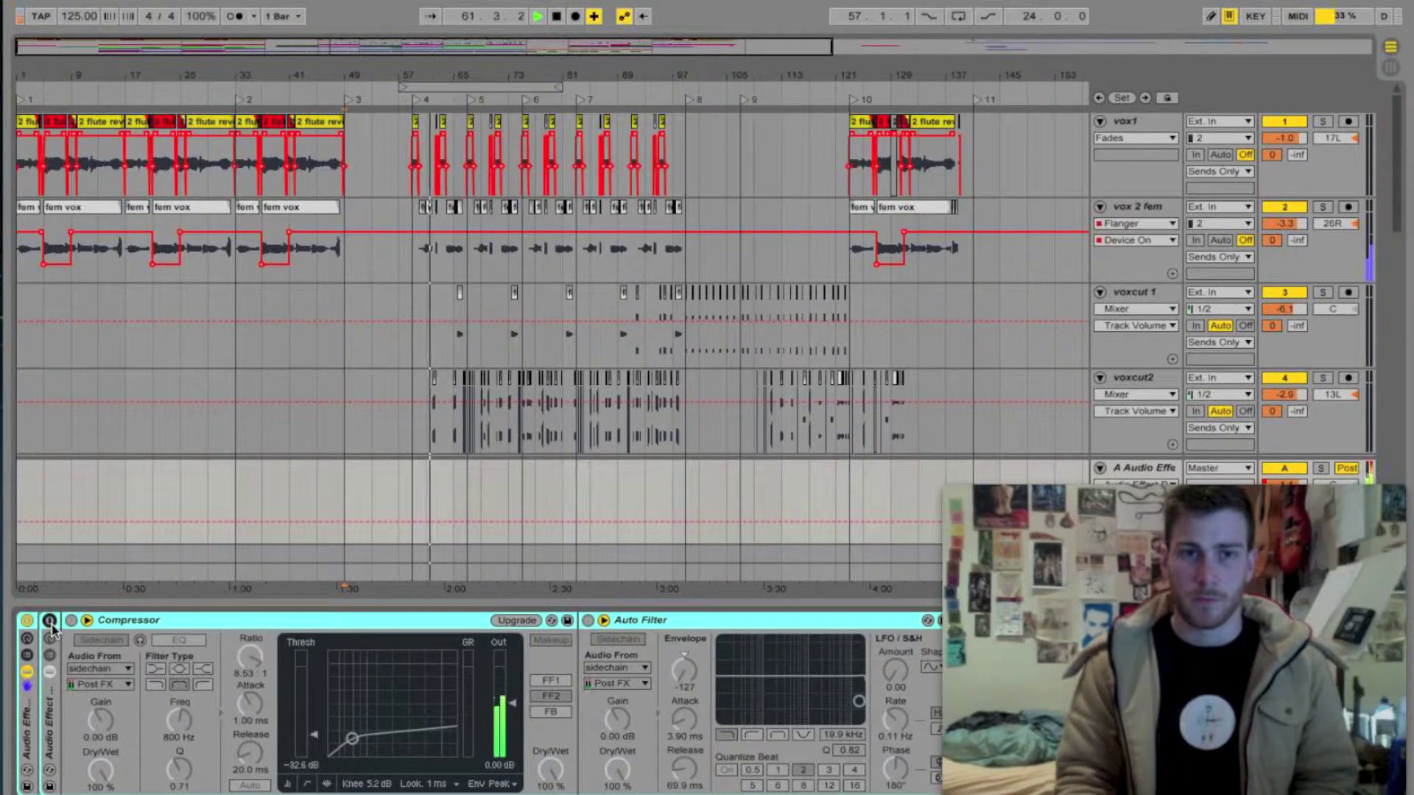
{"action": "key", "text": "space"}
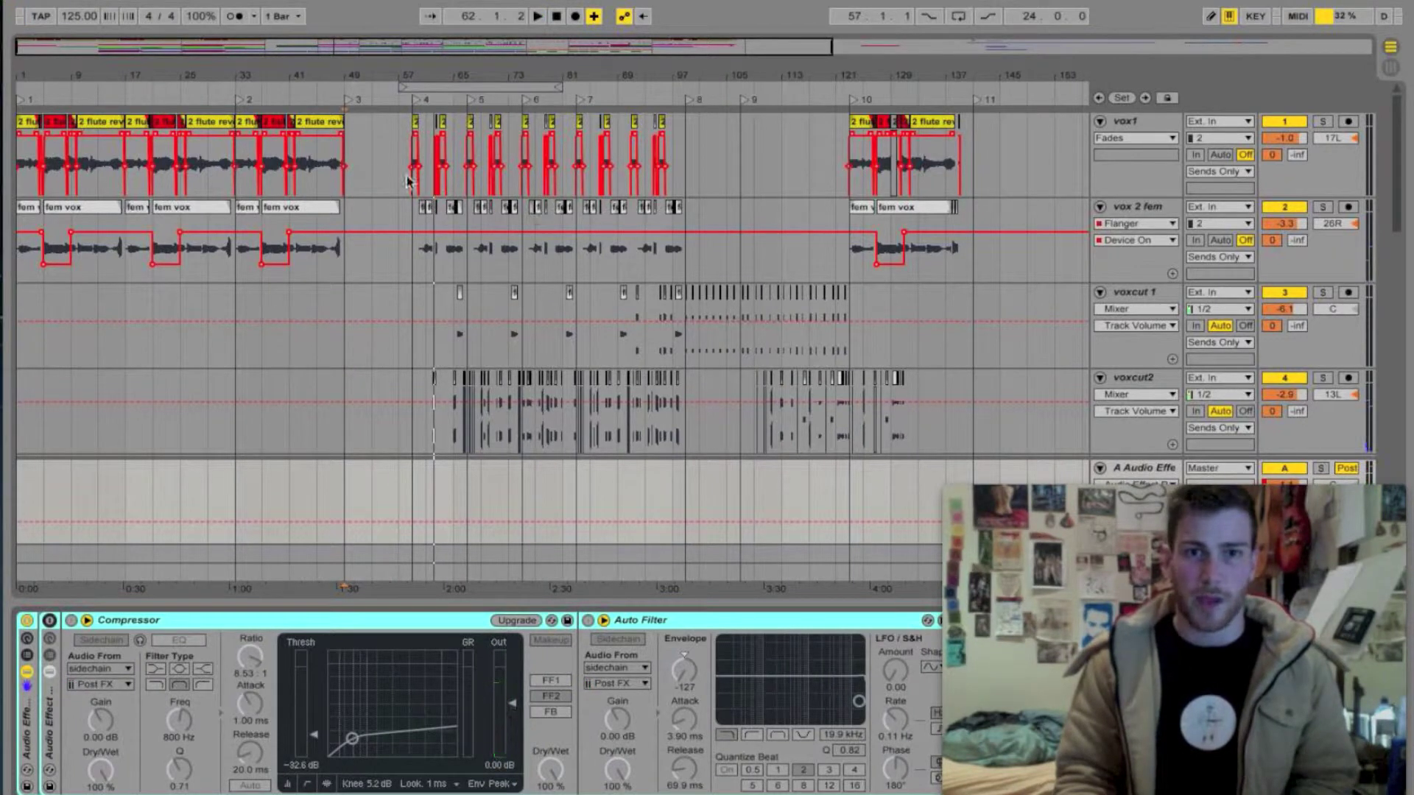
Step: Replay from bar 53 and switch the Compressor and Auto Filter rack on return track A back on
{"action": "left_click", "coordinate": [374, 168]}
{"action": "key", "text": "space"}
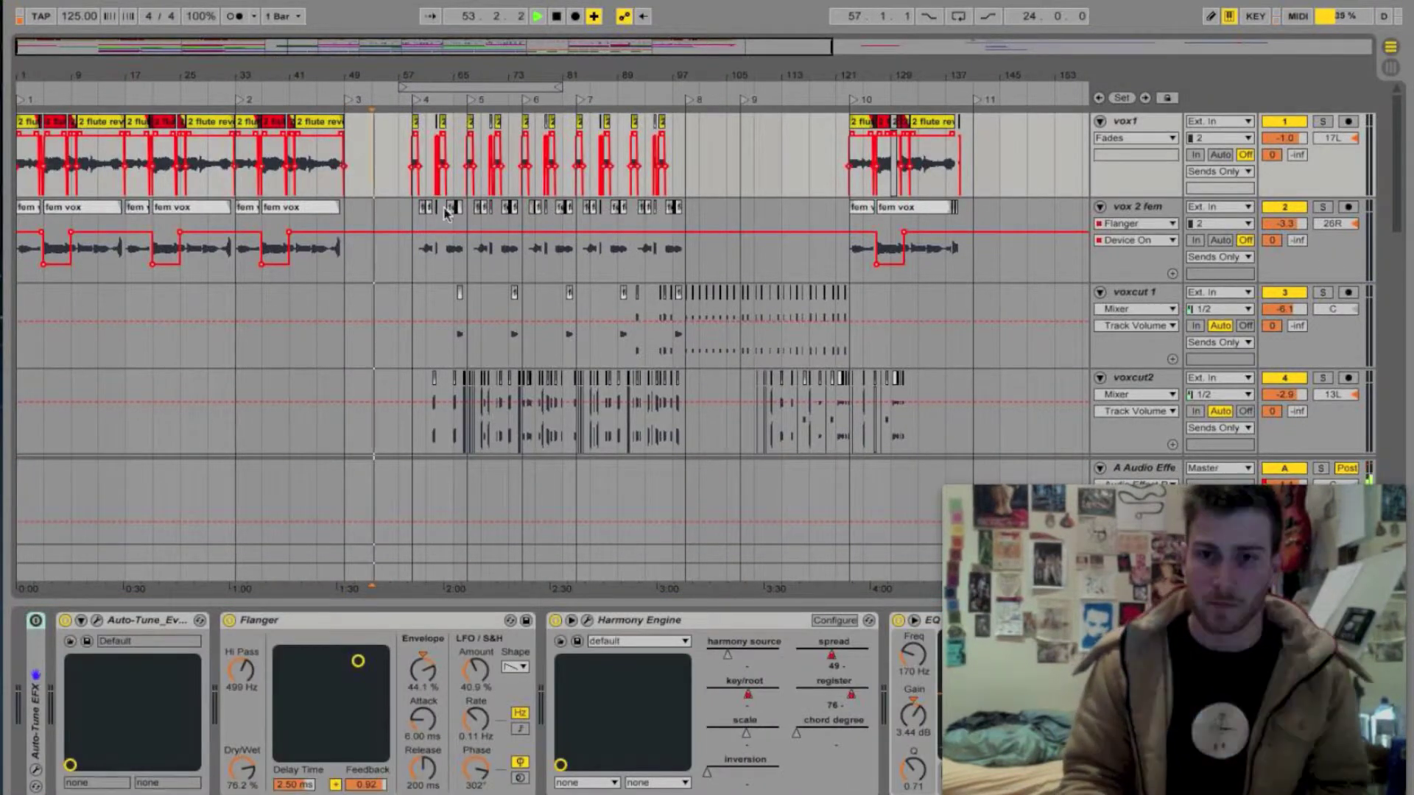
{"action": "left_click", "coordinate": [1133, 467]}
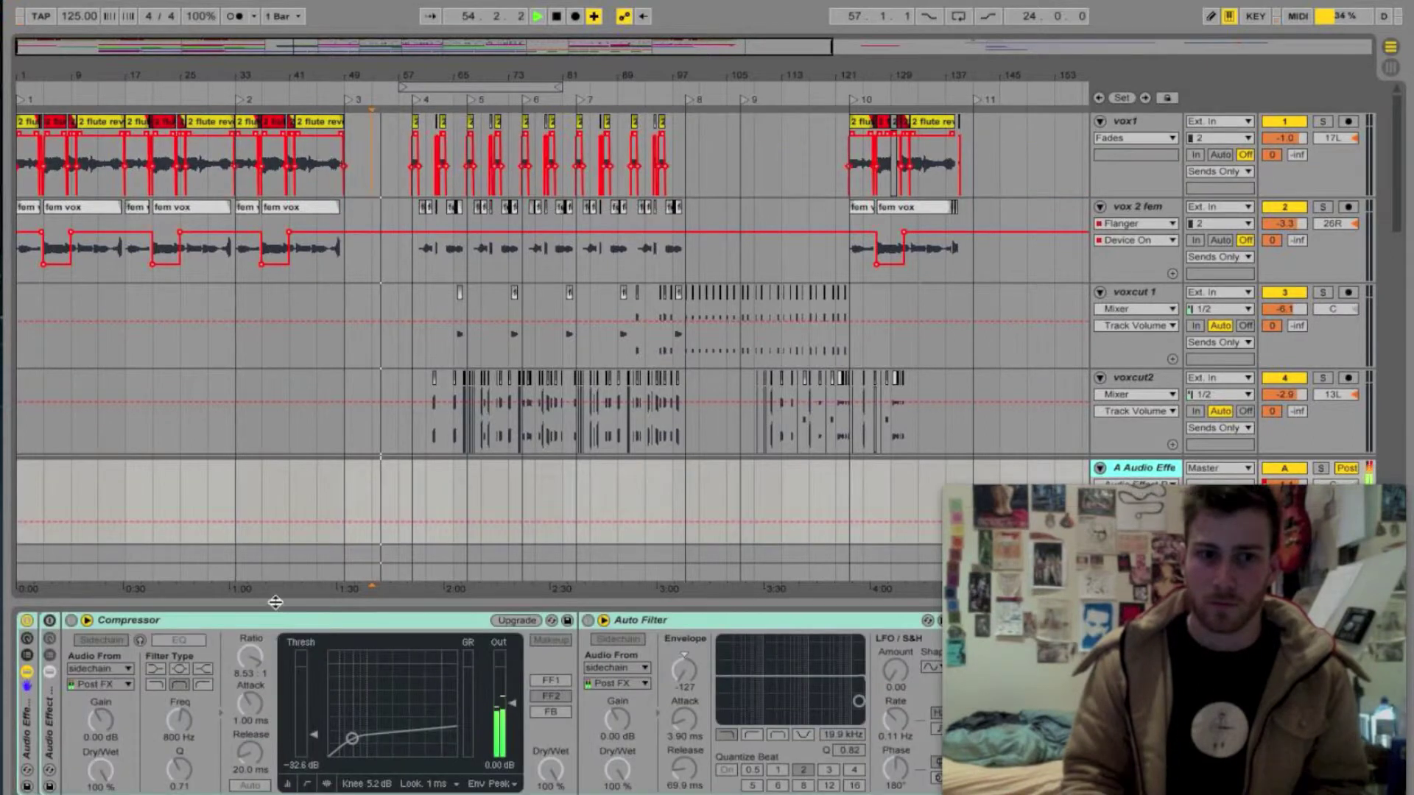
{"action": "left_click", "coordinate": [49, 623]}
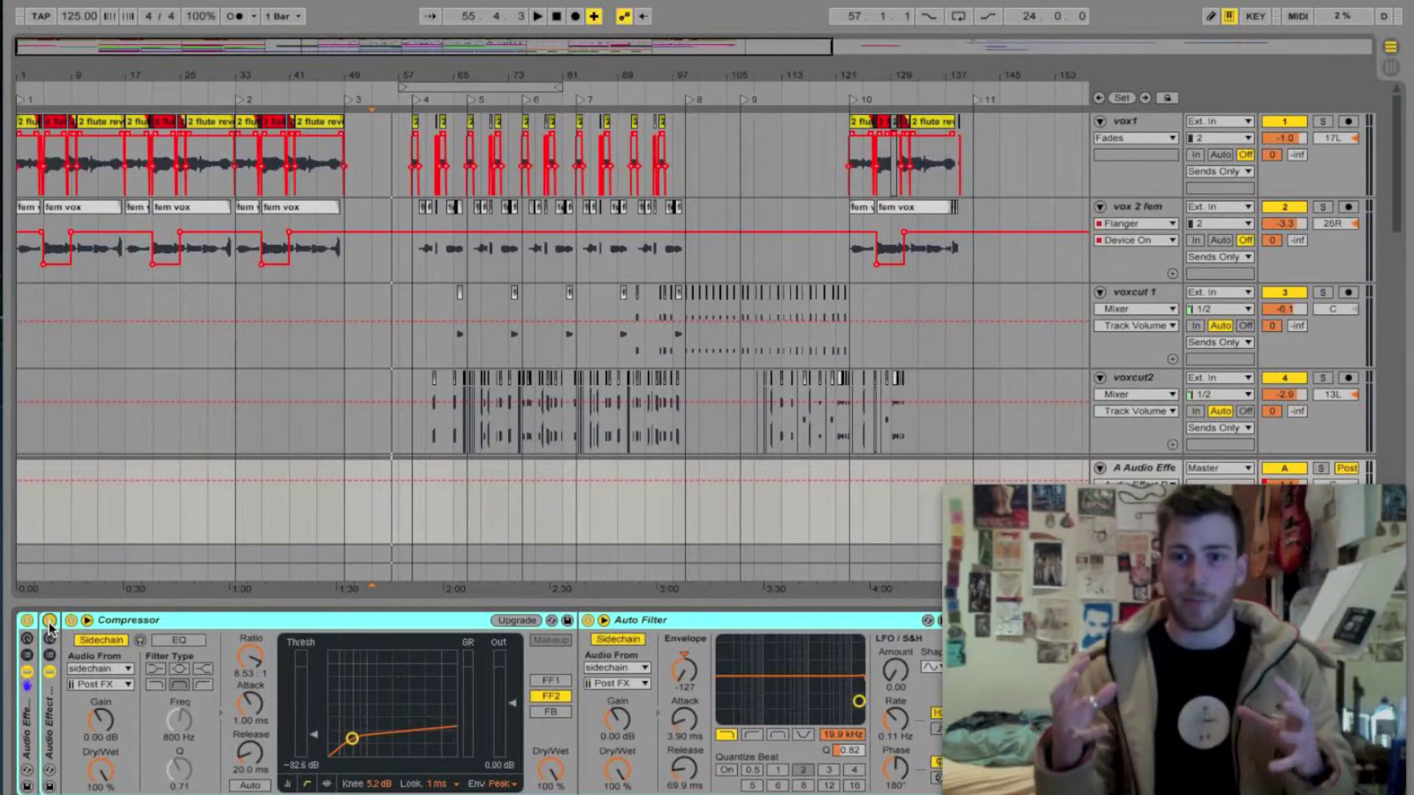
Step: Play from bar 53 again with return track A's devices shown to hear the sidechained effects
{"action": "left_click", "coordinate": [381, 270]}
{"action": "key", "text": "space"}
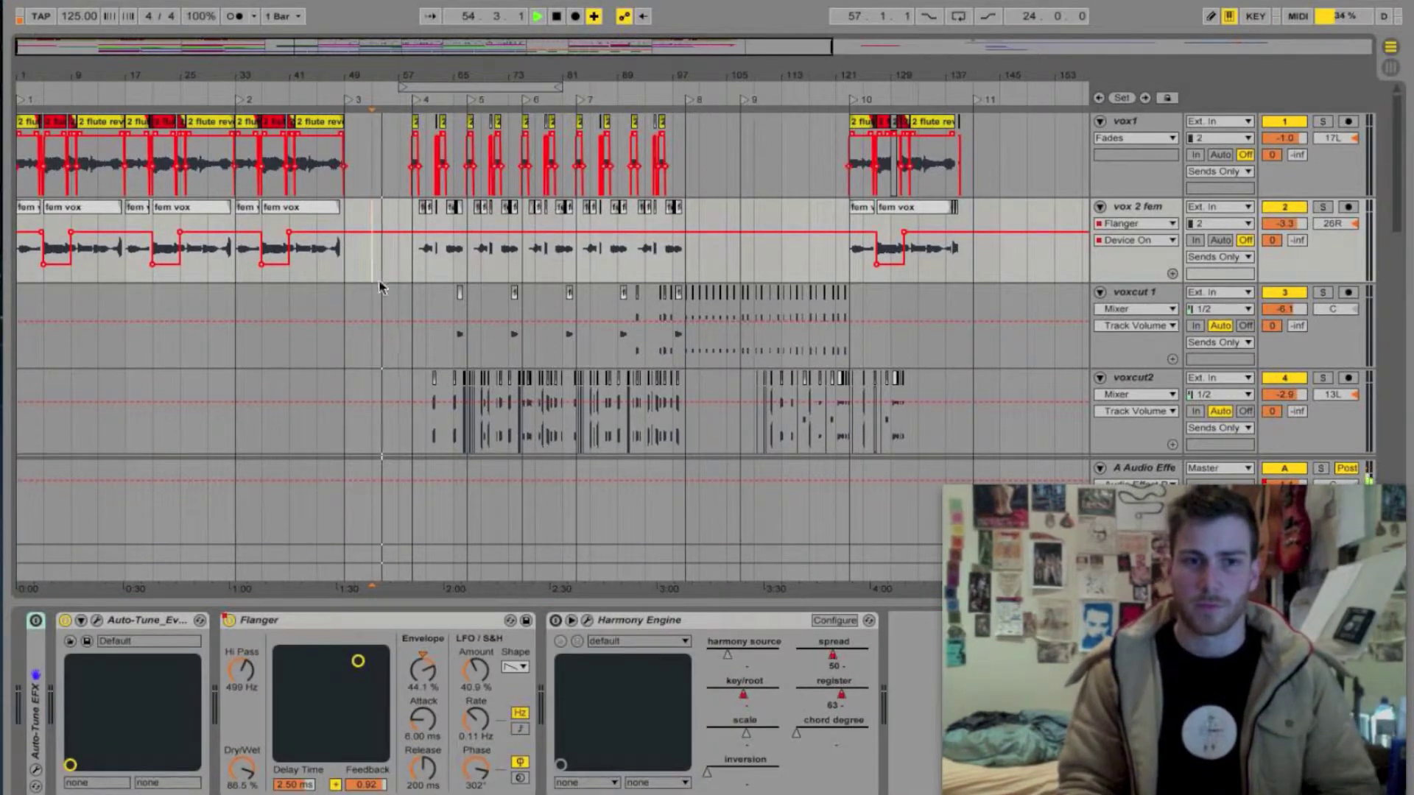
{"action": "left_click", "coordinate": [1126, 472]}
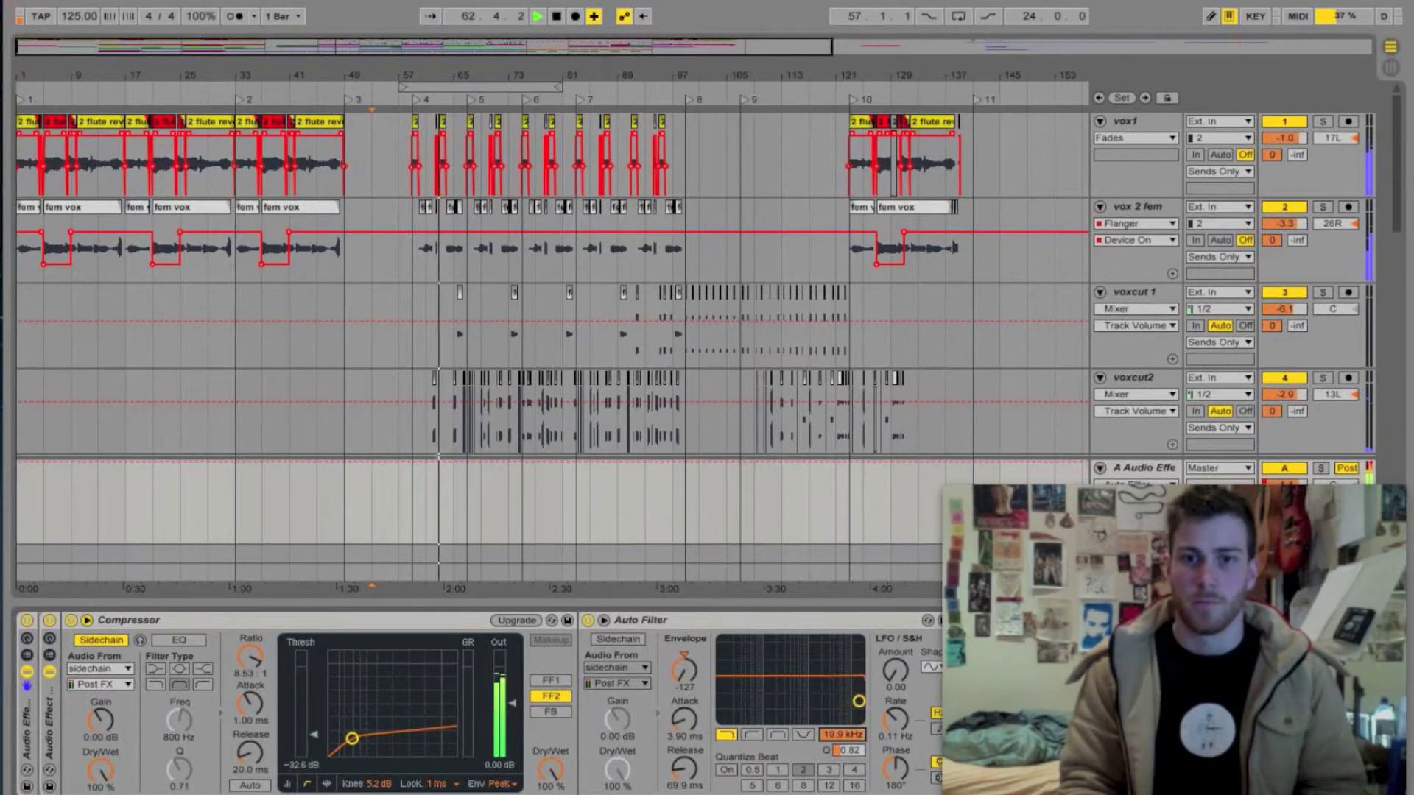
{"action": "key", "text": "space"}
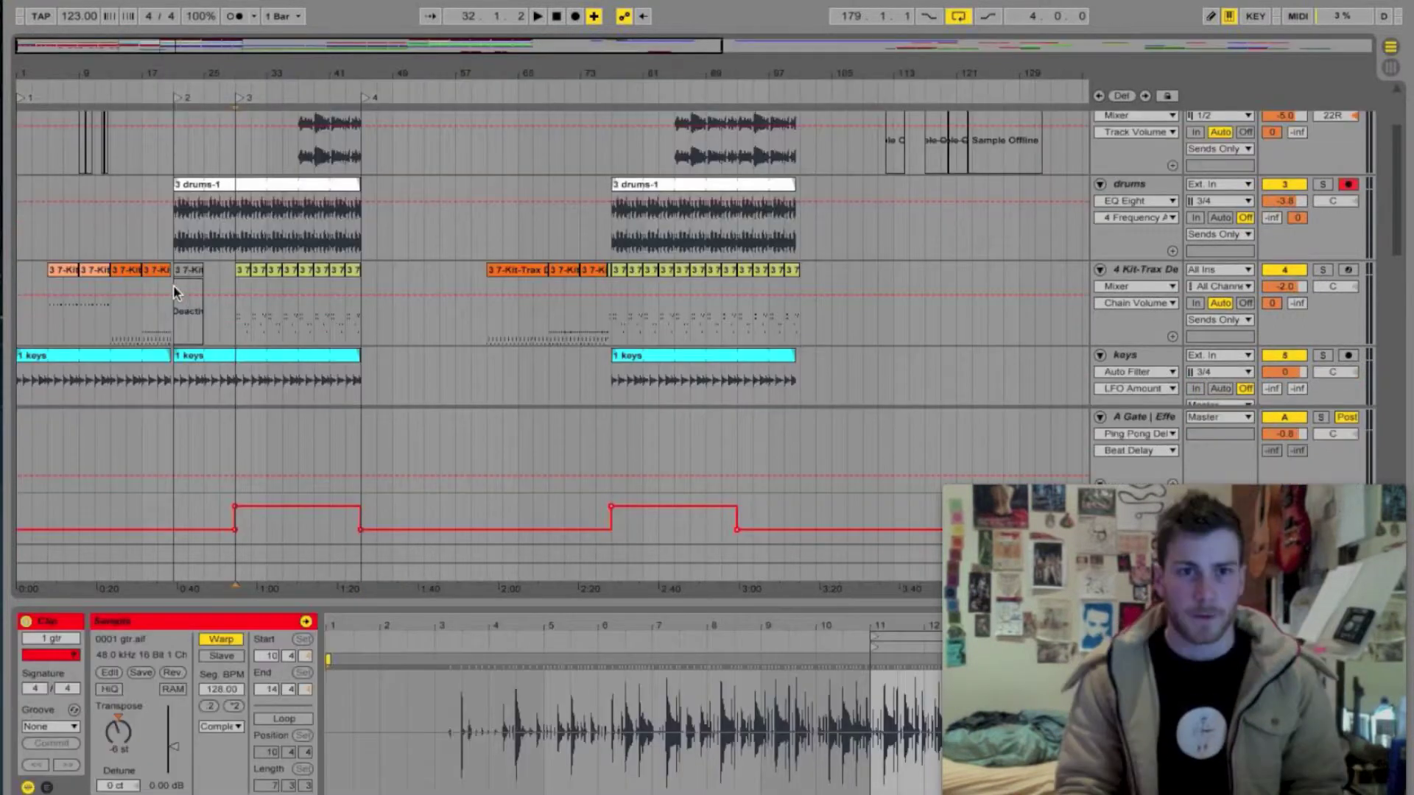
Step: Look over the tracks in the 123 BPM set and listen to the section starting at bar 29
{"action": "scroll", "coordinate": [173, 285], "scroll_direction": "up", "scroll_amount": 3}
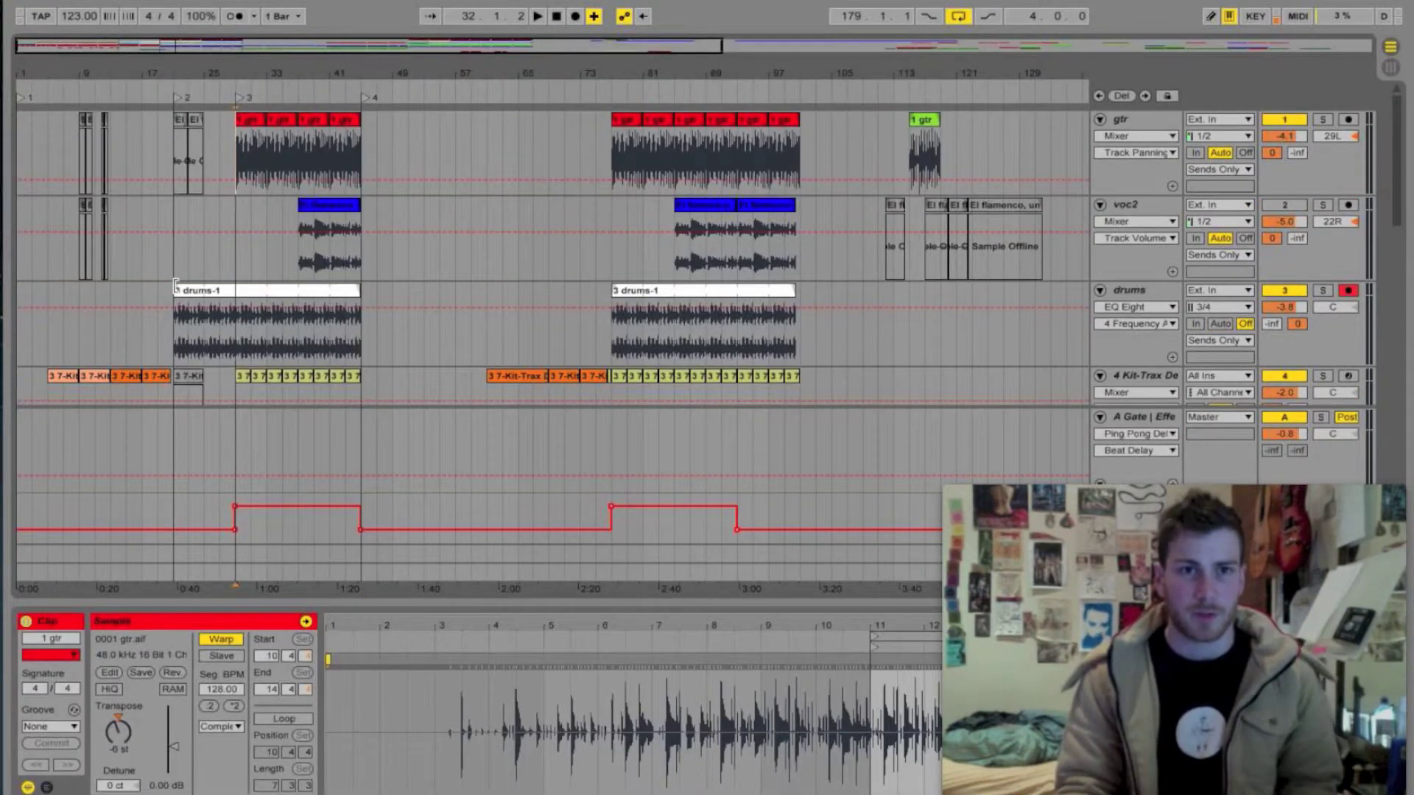
{"action": "scroll", "coordinate": [175, 286], "scroll_direction": "down", "scroll_amount": 5}
{"action": "scroll", "coordinate": [176, 286], "scroll_direction": "up", "scroll_amount": 5}
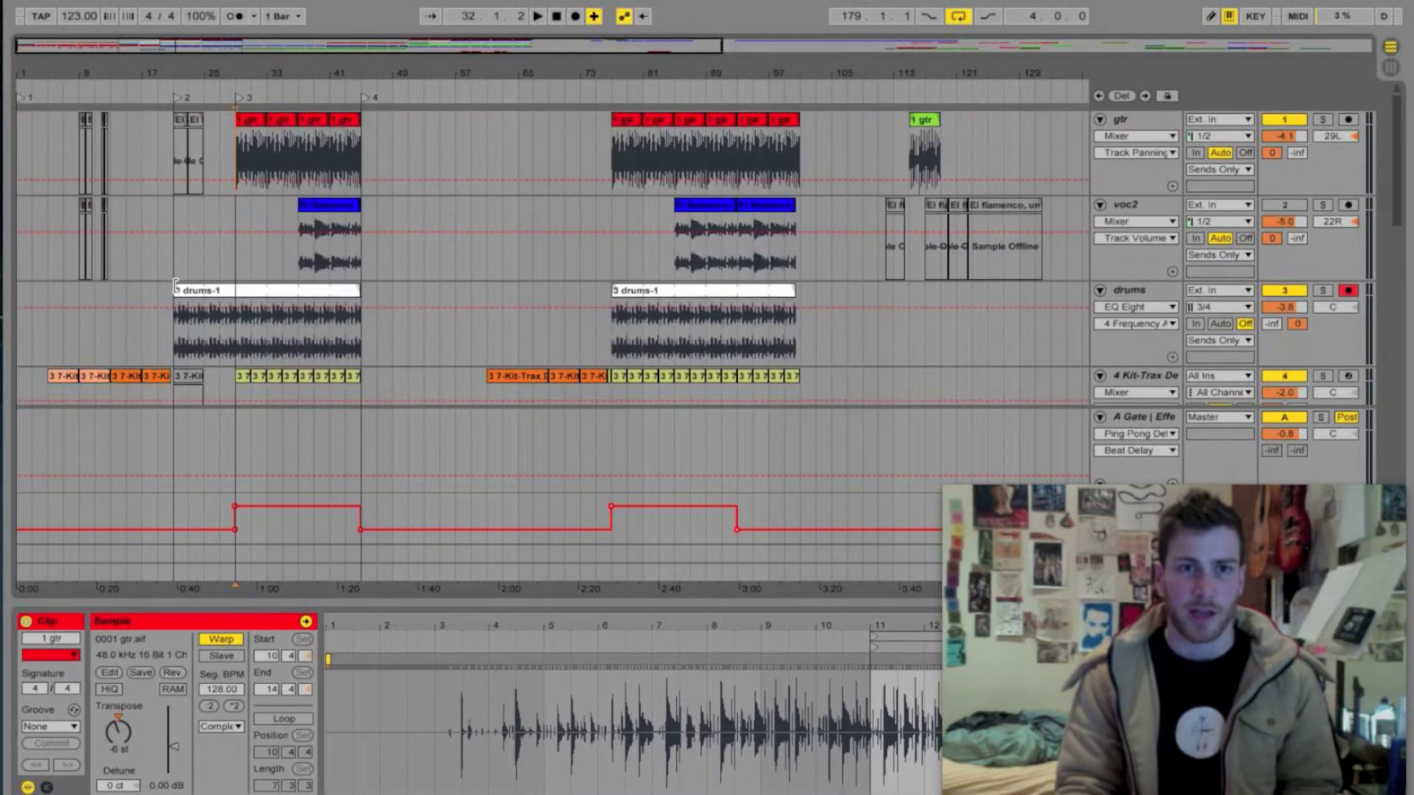
{"action": "left_click", "coordinate": [236, 260]}
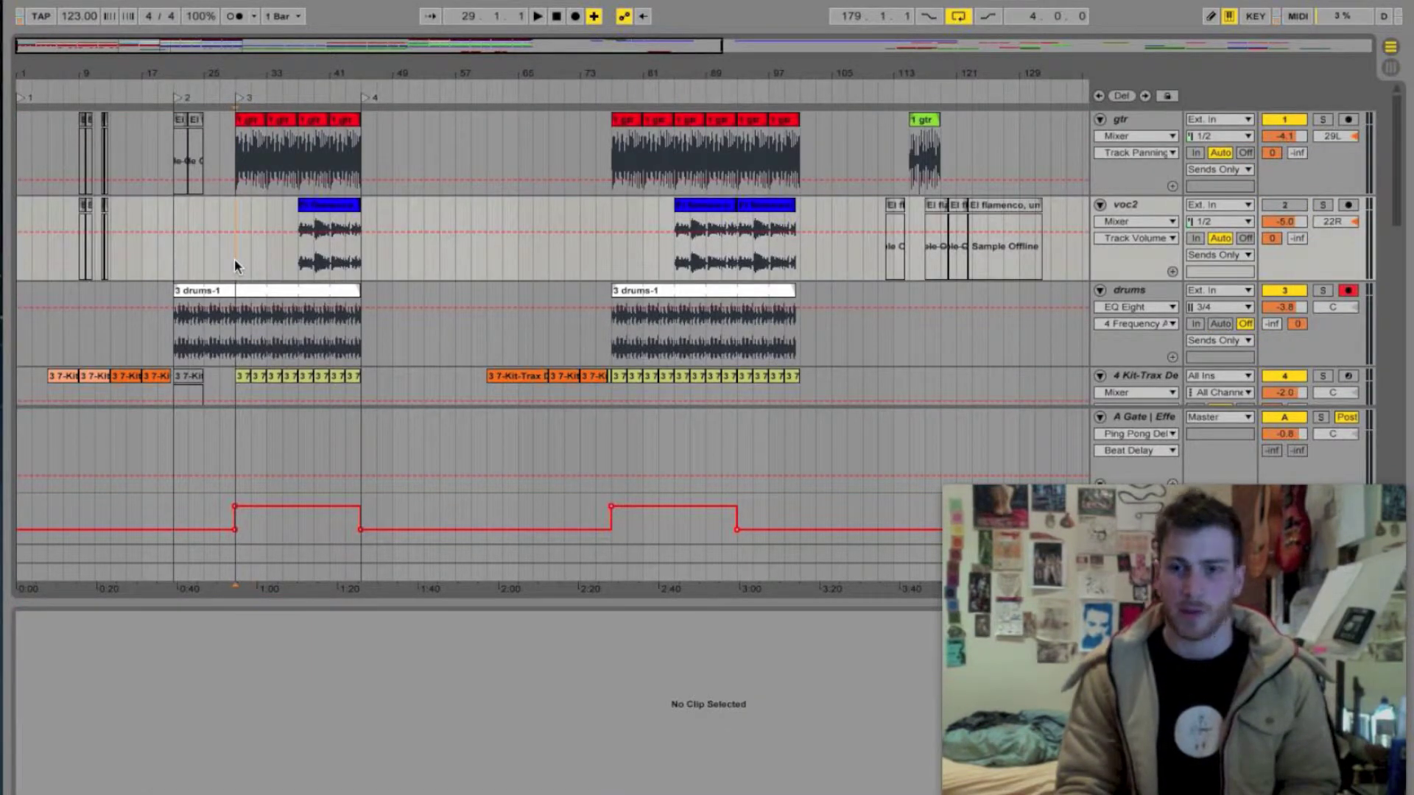
{"action": "key", "text": "space"}
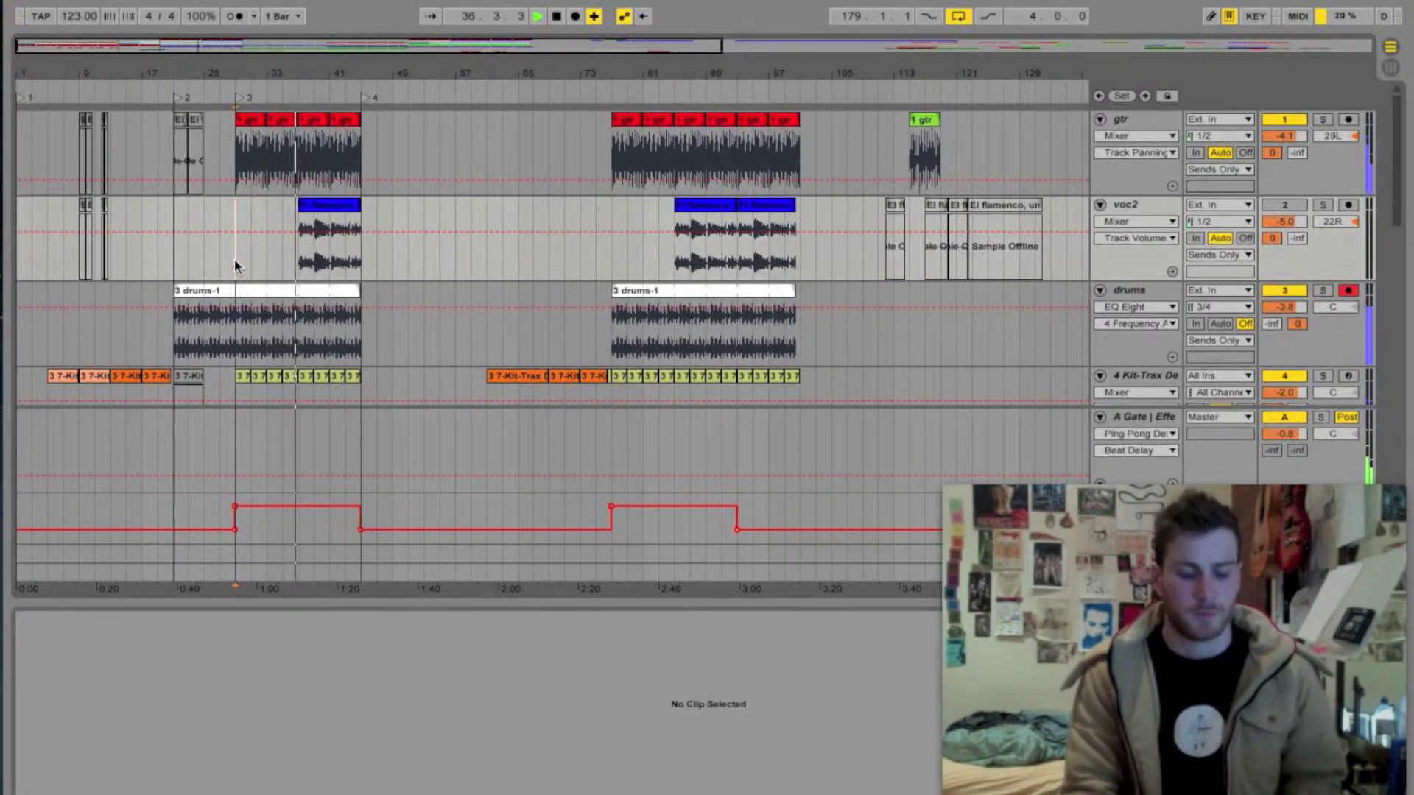
{"action": "key", "text": "space"}
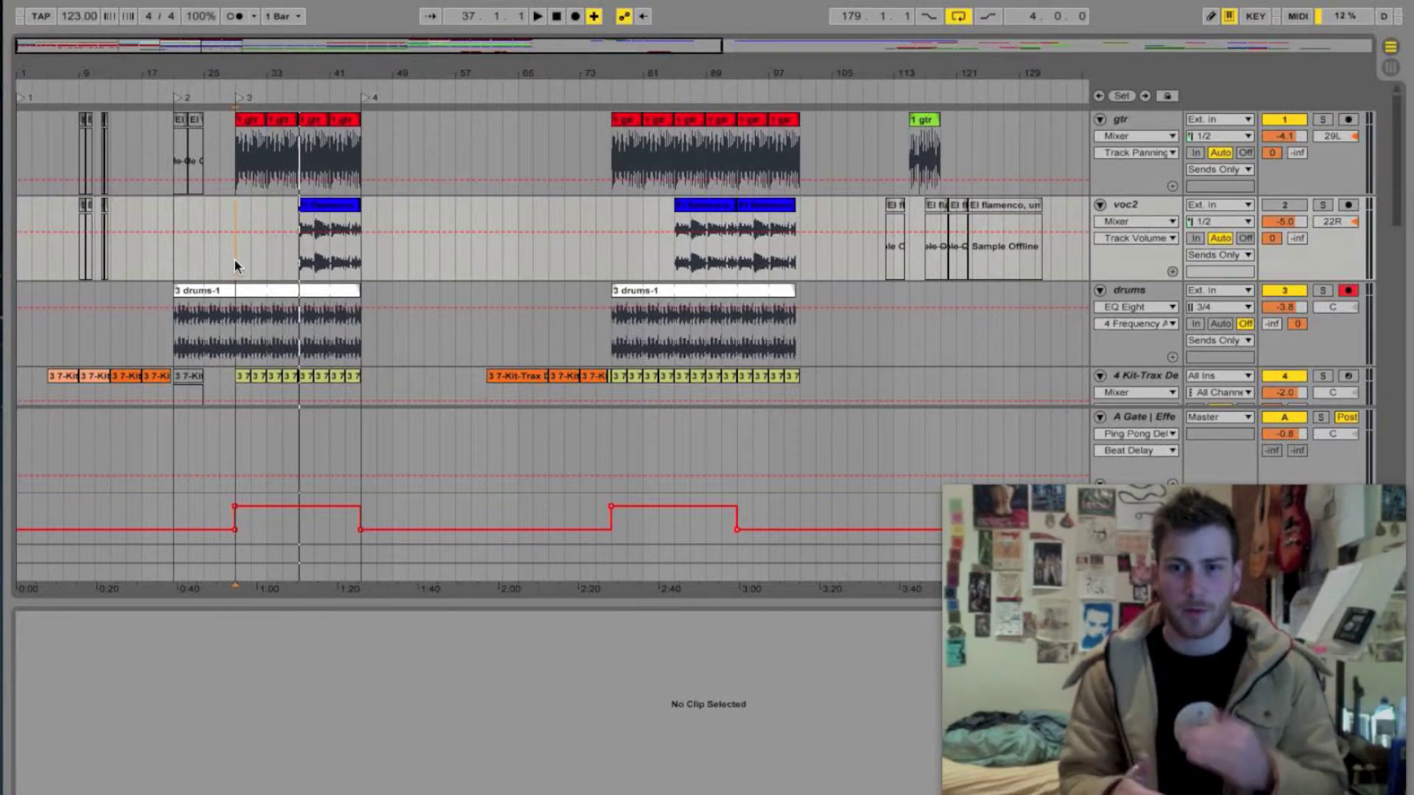
Step: Solo the 4 Kit-Trax track and listen to it from bar 29, ending with solo off and playback stopped
{"action": "left_click", "coordinate": [234, 258]}
{"action": "scroll", "coordinate": [234, 259], "scroll_direction": "down", "scroll_amount": 5}
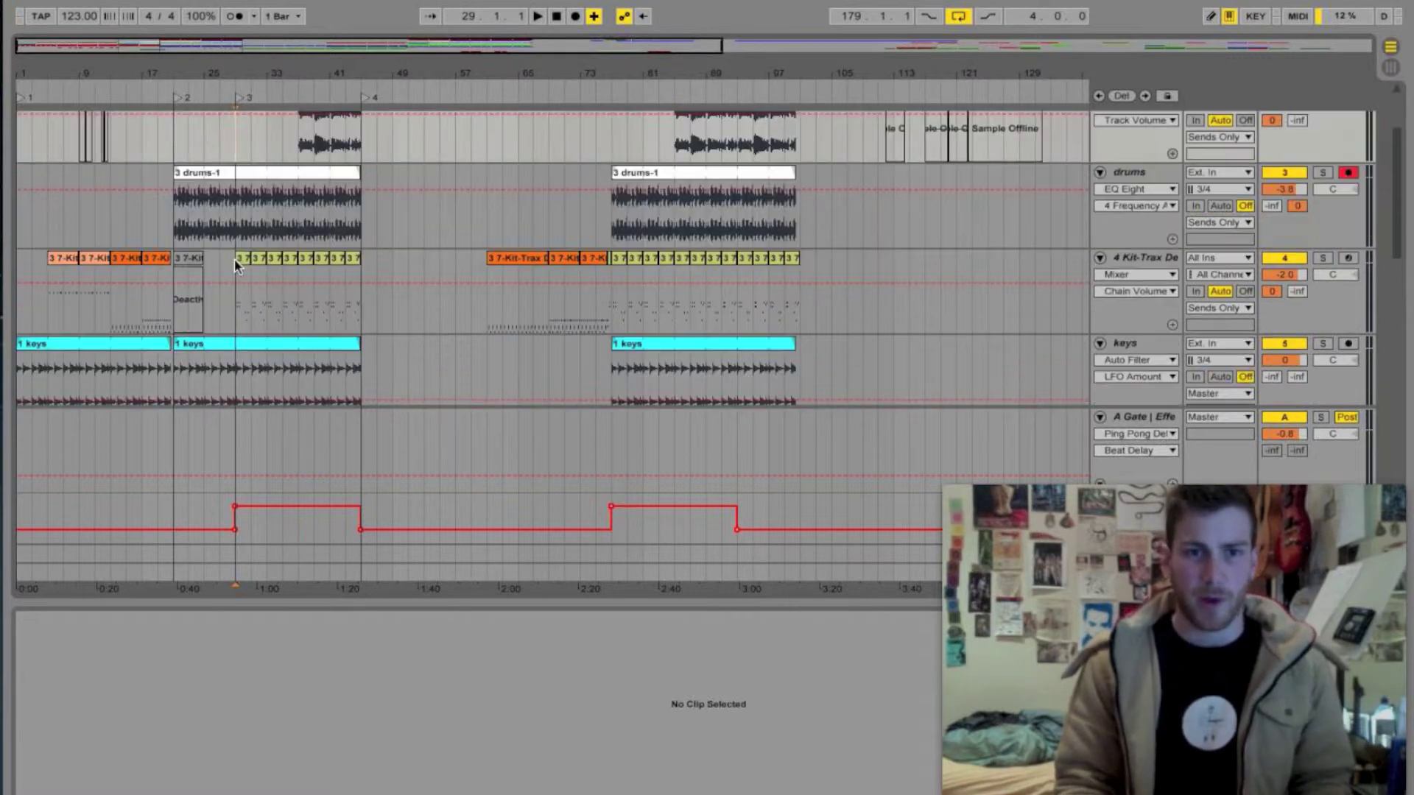
{"action": "scroll", "coordinate": [235, 259], "scroll_direction": "up", "scroll_amount": 1}
{"action": "left_click", "coordinate": [236, 214]}
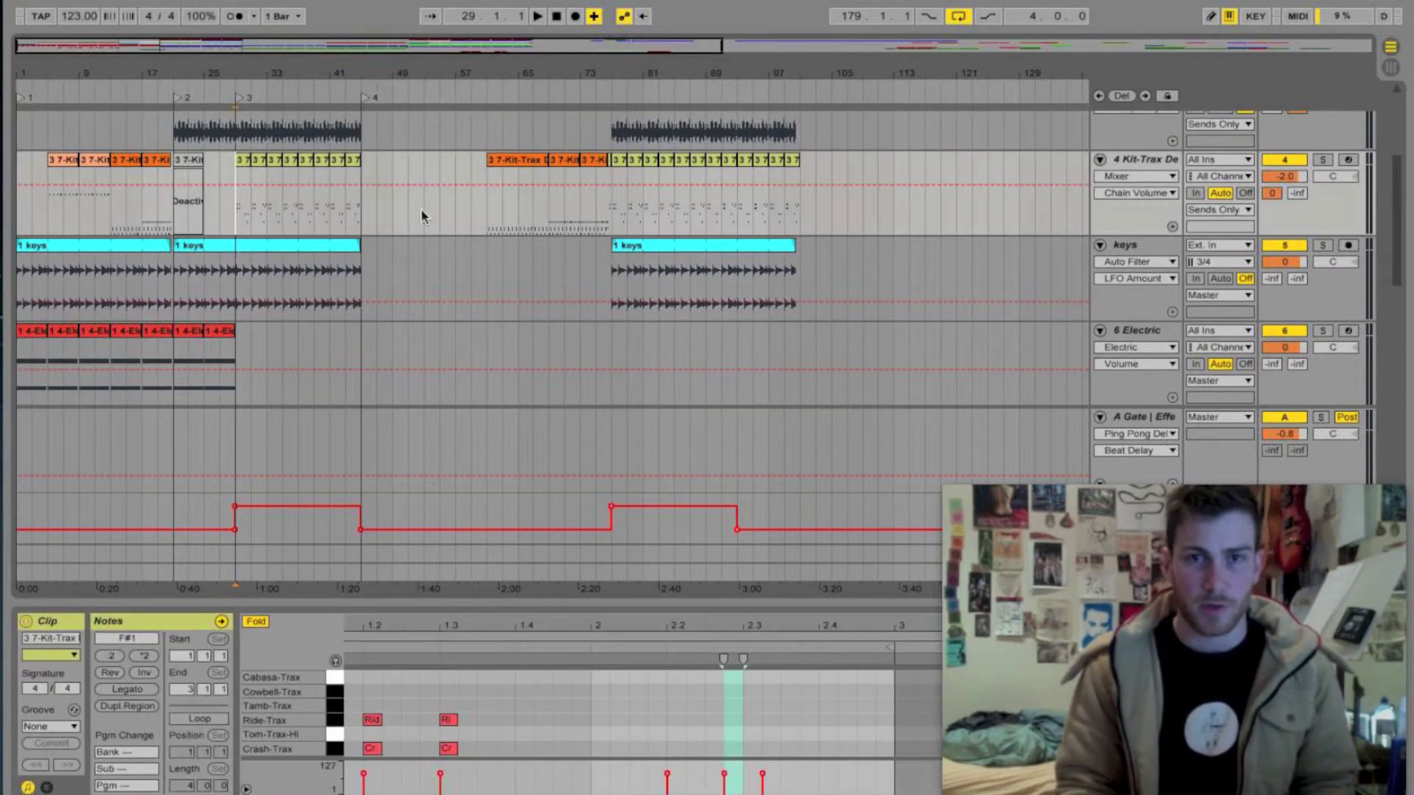
{"action": "left_click", "coordinate": [1144, 167]}
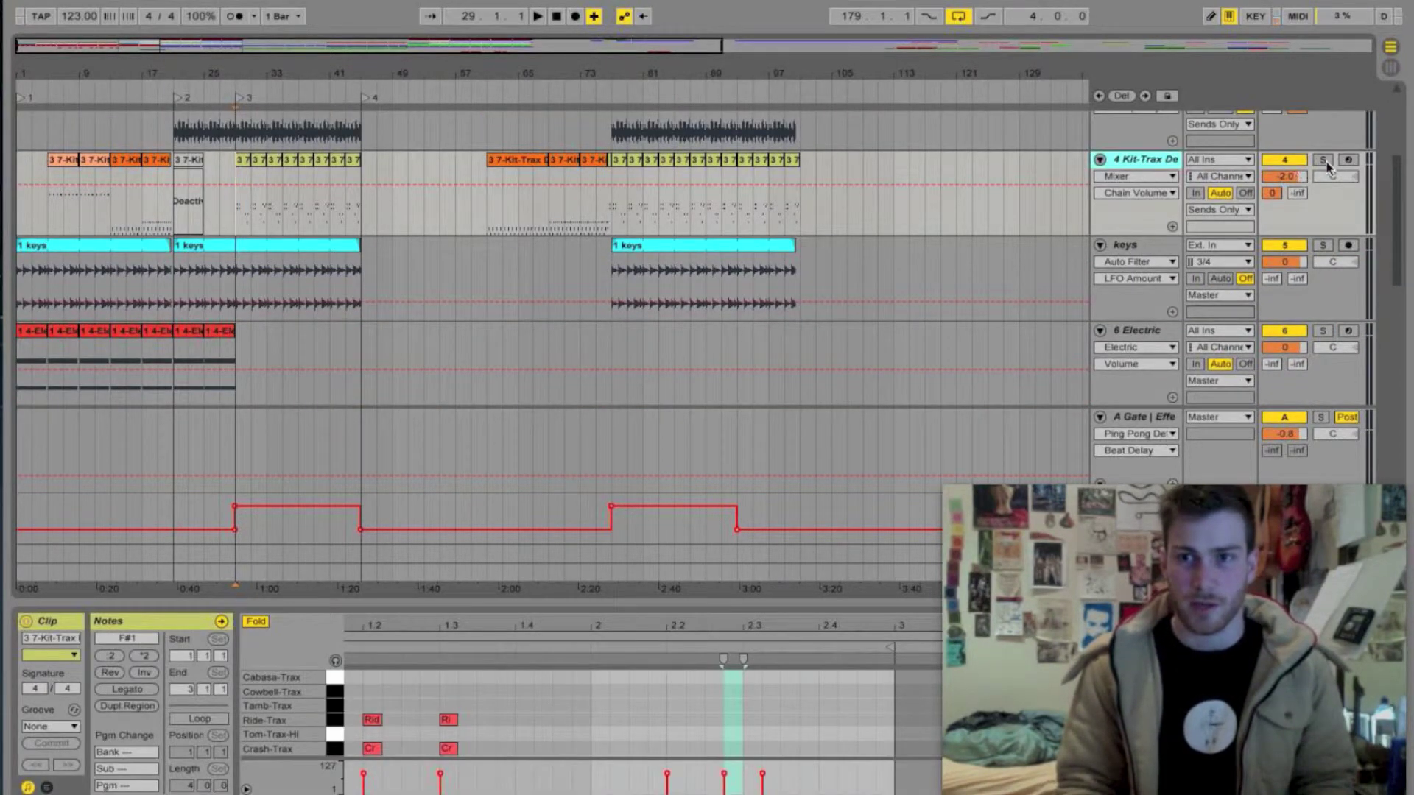
{"action": "left_click", "coordinate": [1324, 160]}
{"action": "key", "text": "space"}
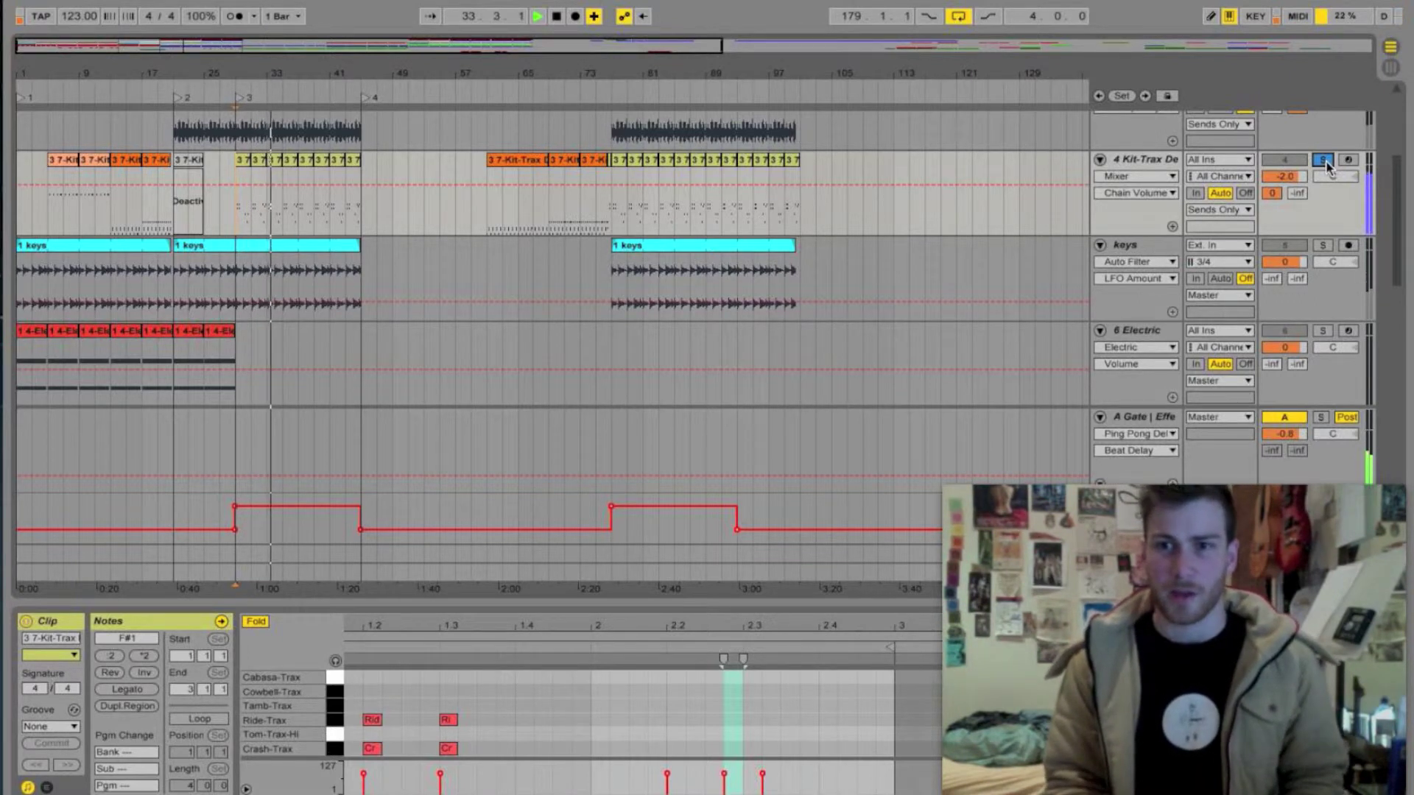
{"action": "left_click", "coordinate": [1324, 160]}
{"action": "key", "text": "space"}
Step: Solo return track A, show its Gate device and play the section from bar 29
{"action": "left_click", "coordinate": [1138, 418]}
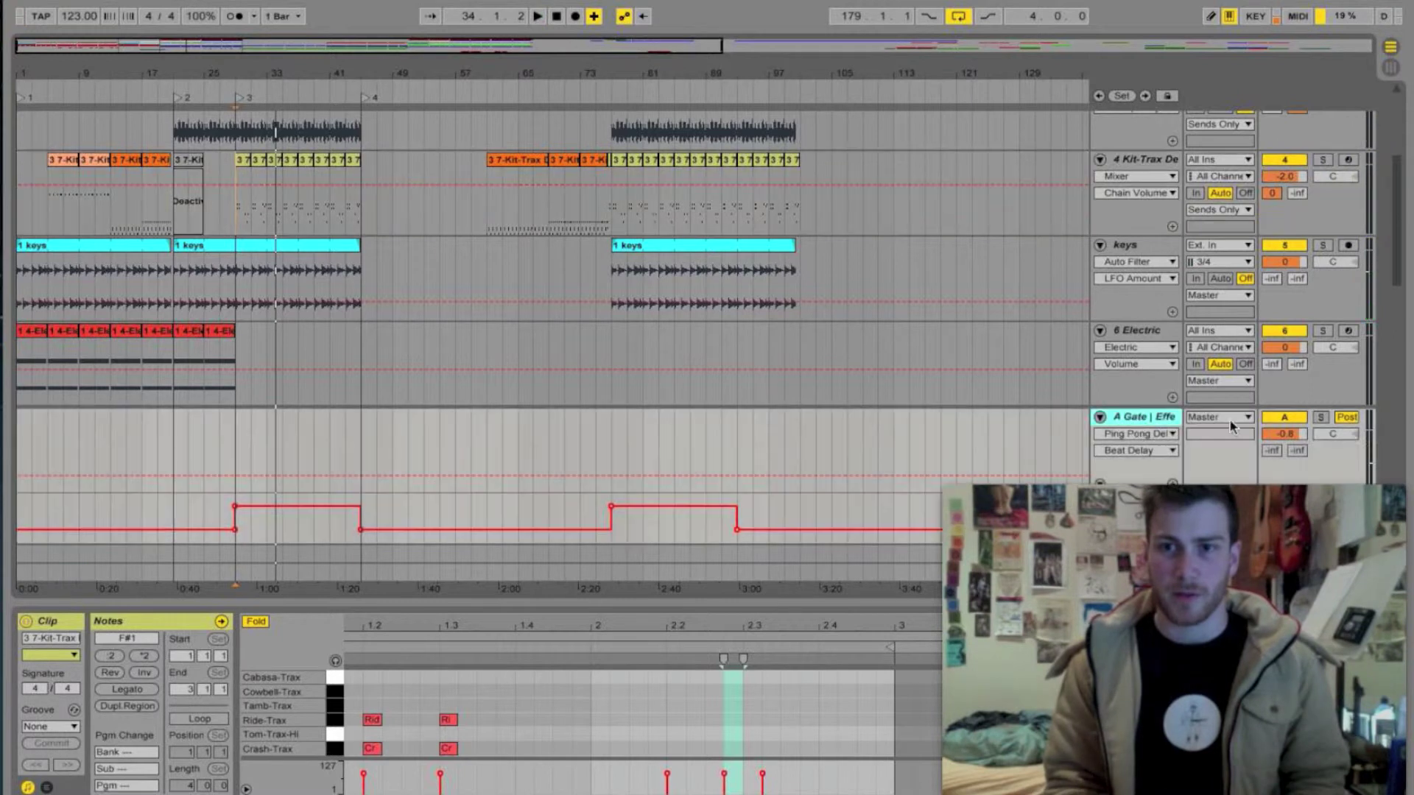
{"action": "left_click", "coordinate": [1319, 418]}
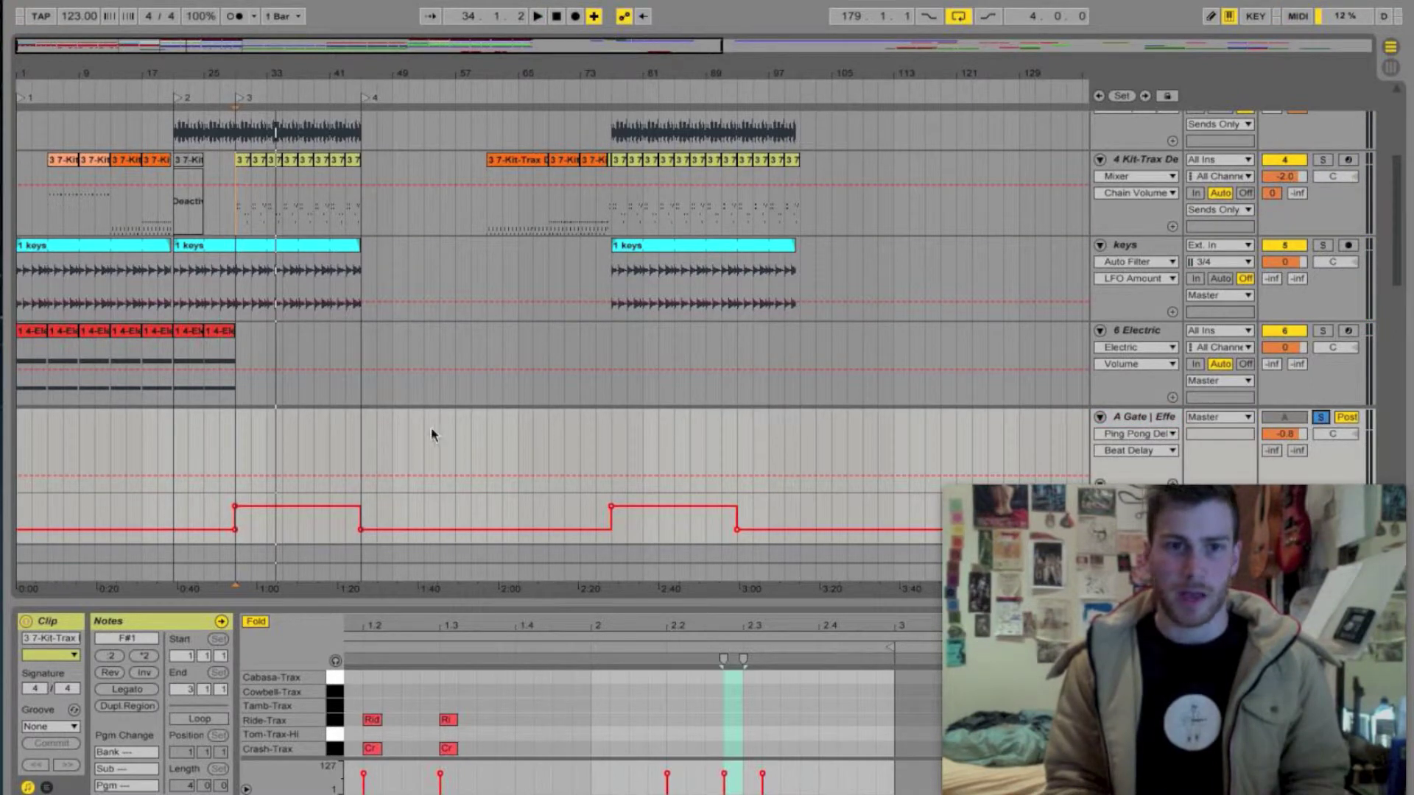
{"action": "left_click", "coordinate": [237, 426]}
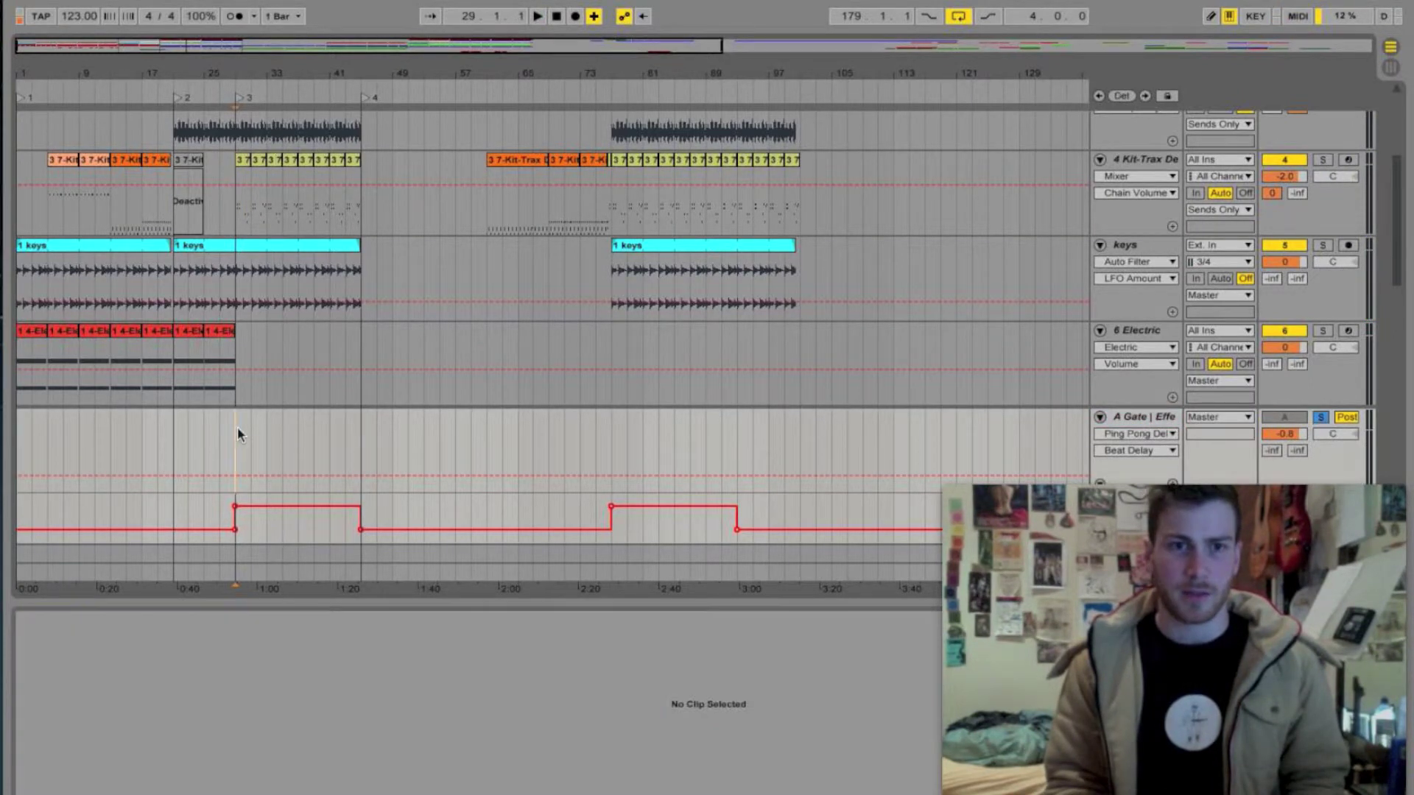
{"action": "left_click", "coordinate": [1149, 422]}
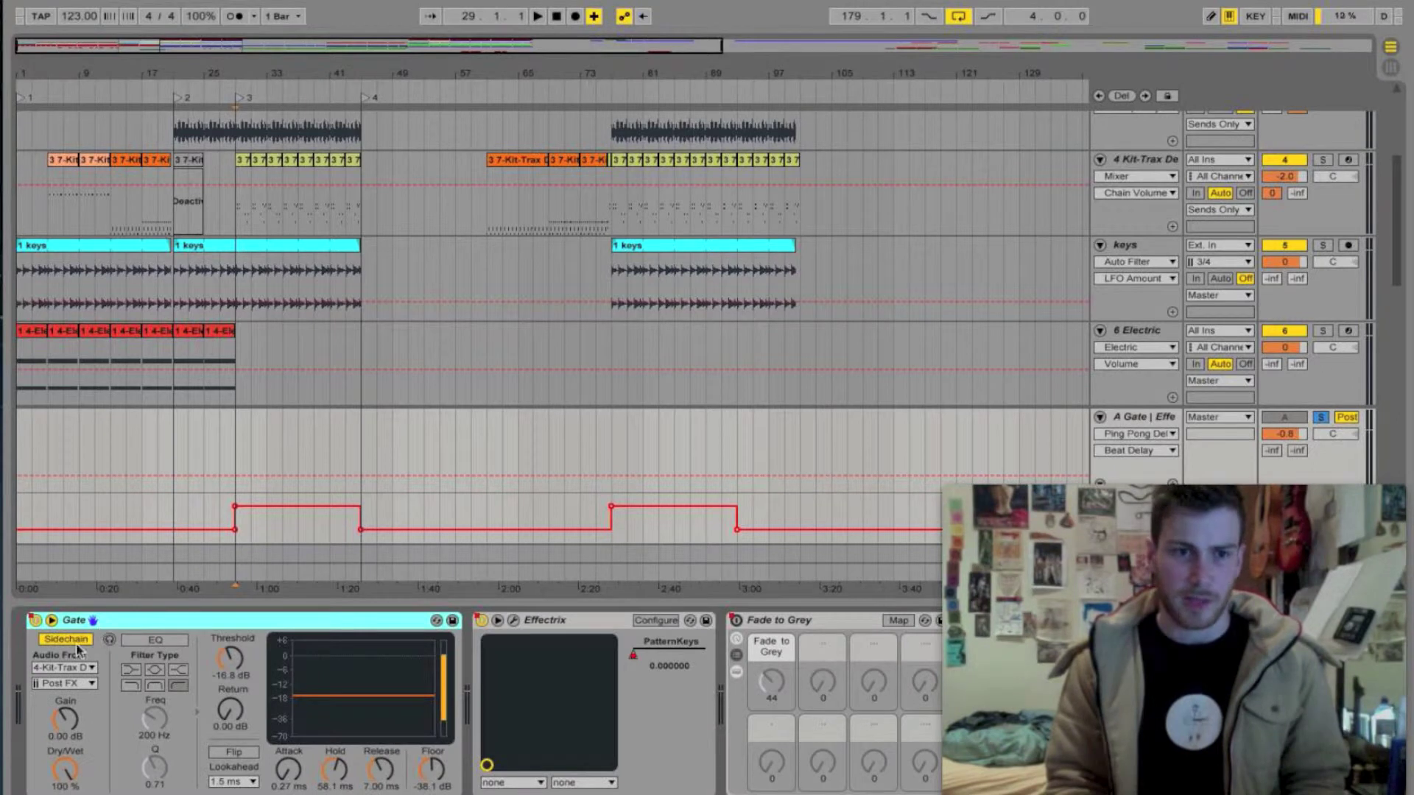
{"action": "key", "text": "space"}
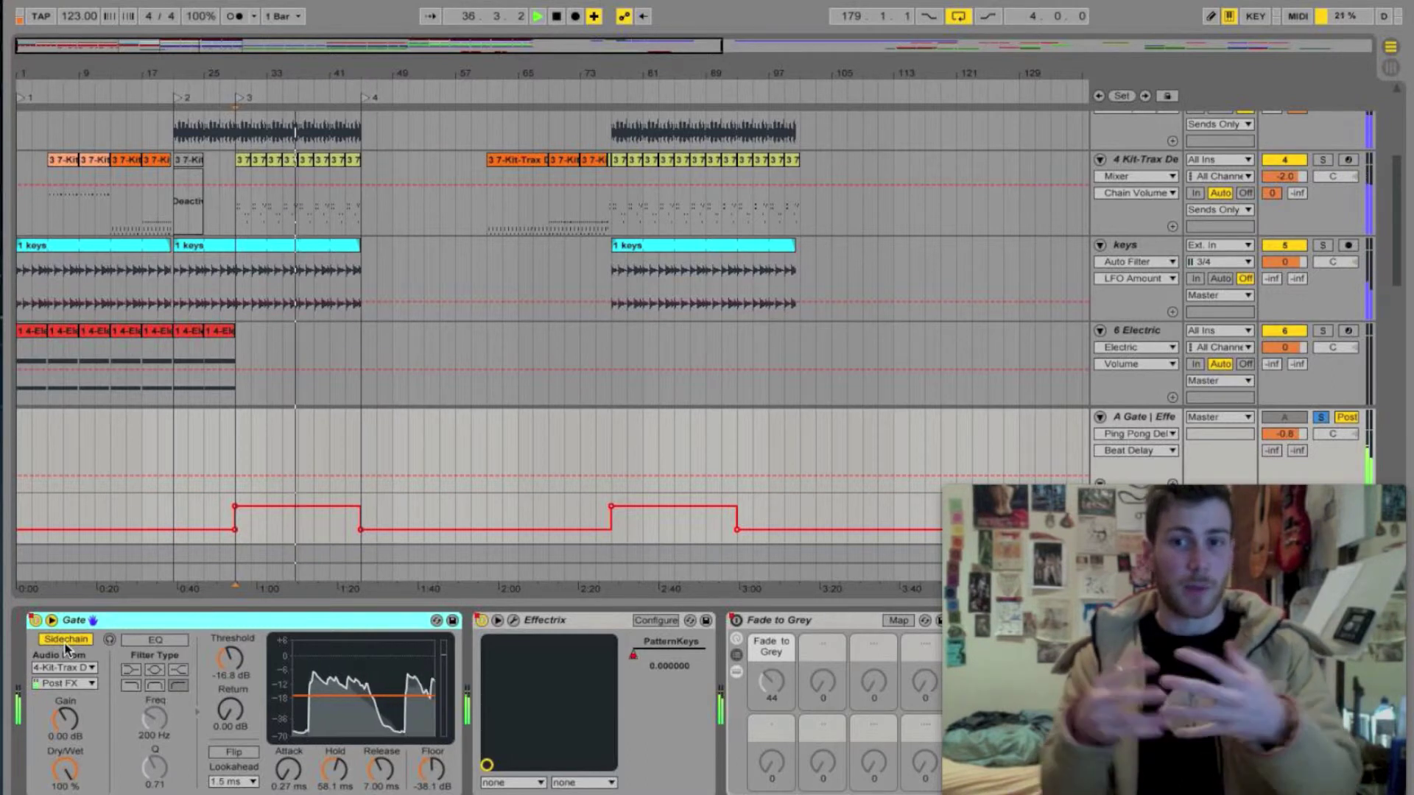
Step: Bypass the Gate on return track A to compare the sound, re-enable its automation and stop playback
{"action": "left_click", "coordinate": [33, 621]}
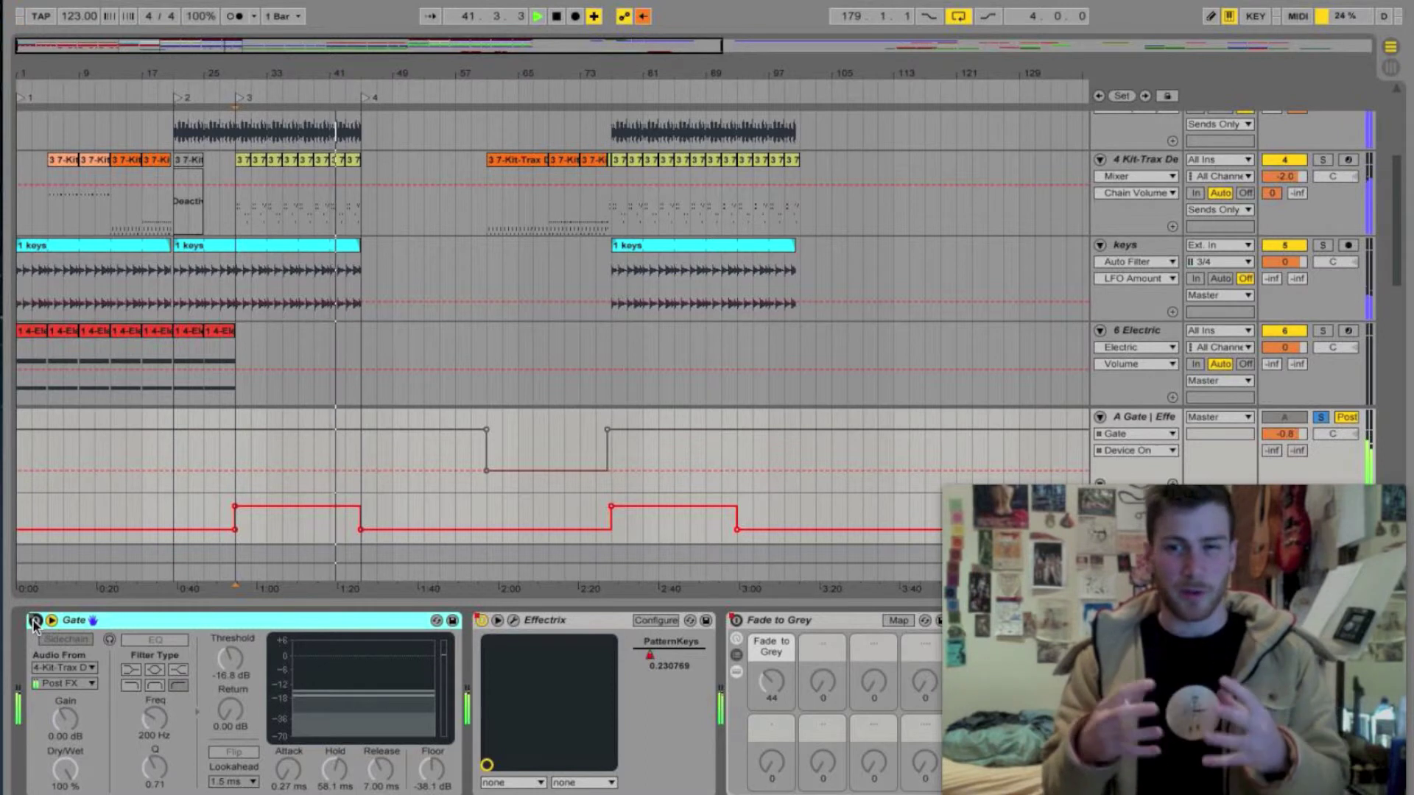
{"action": "right_click", "coordinate": [34, 622]}
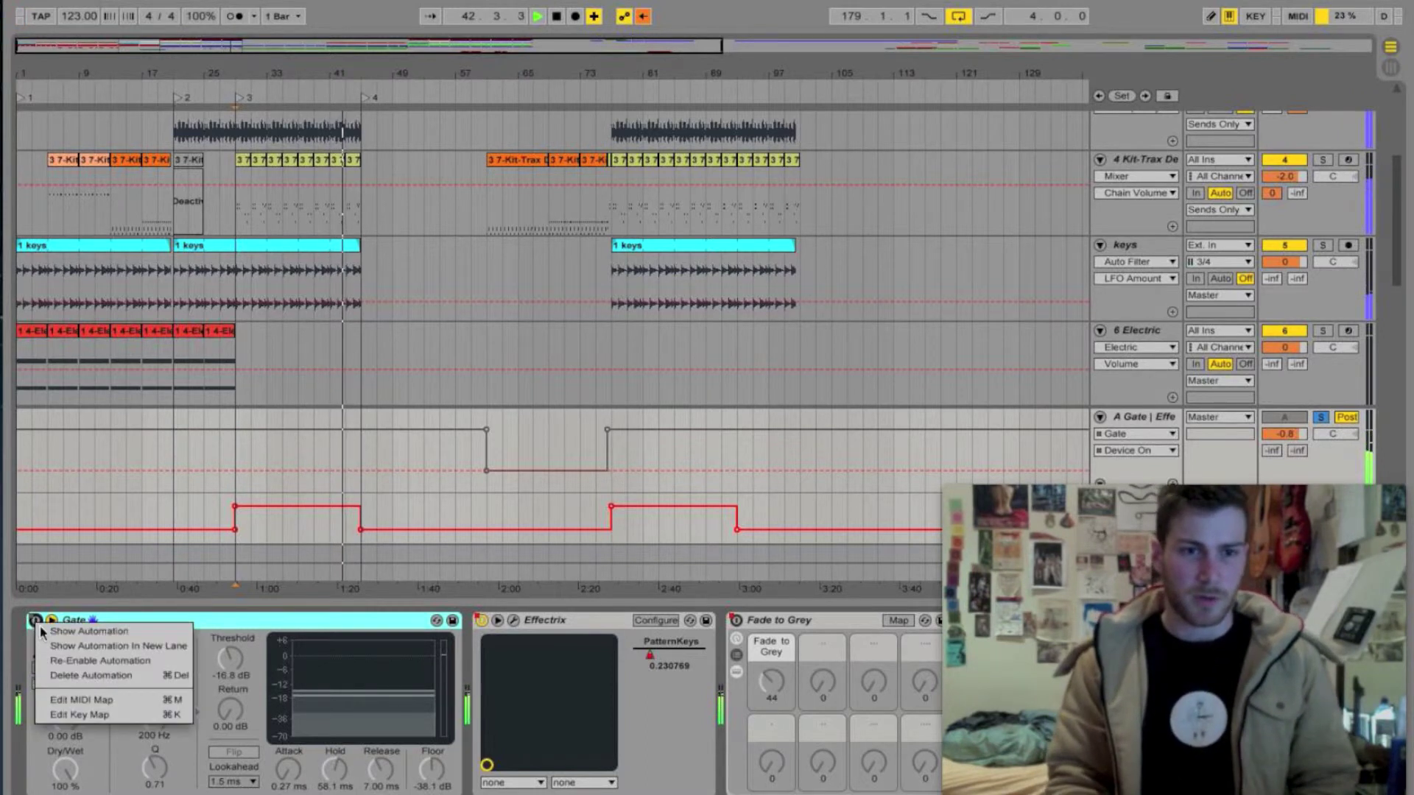
{"action": "left_click", "coordinate": [55, 662]}
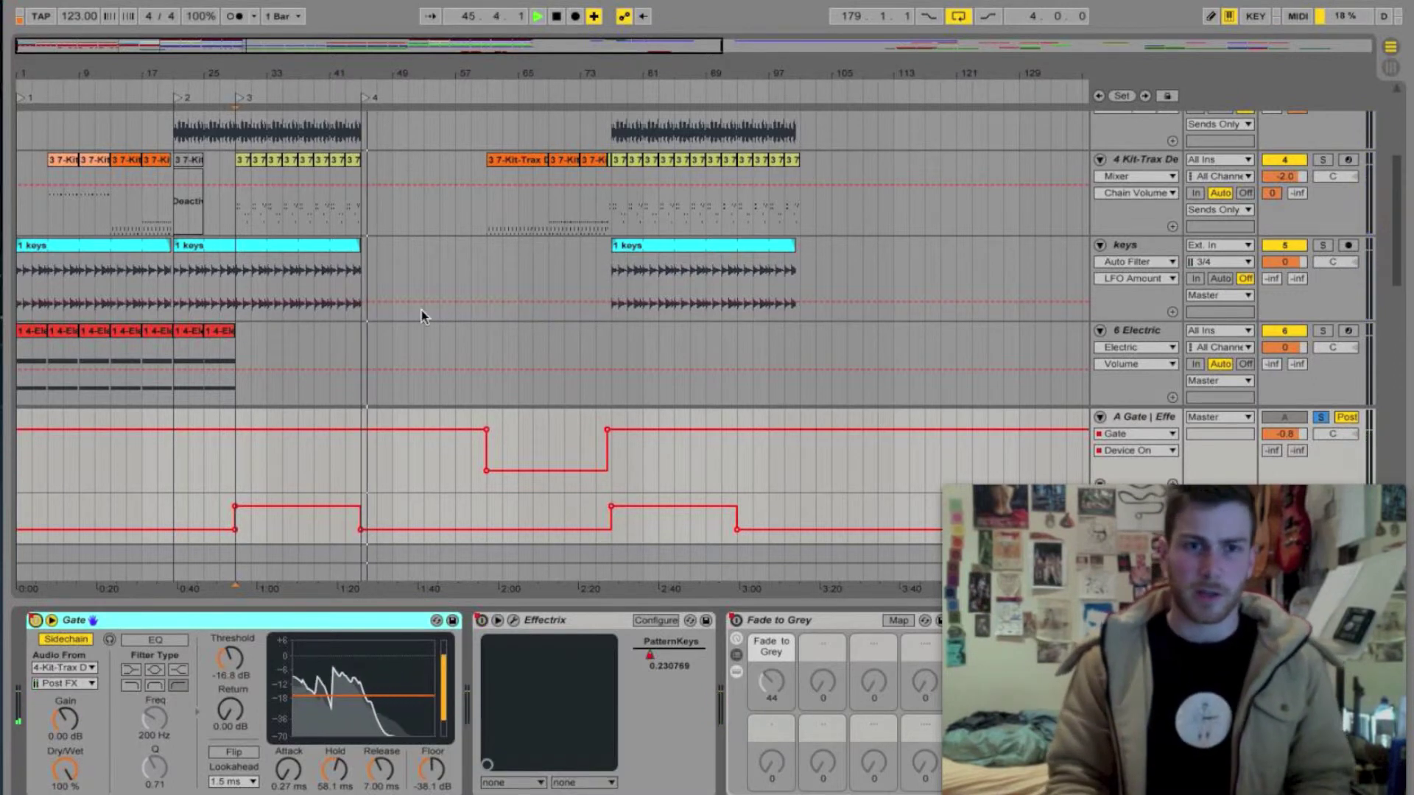
{"action": "key", "text": "space"}
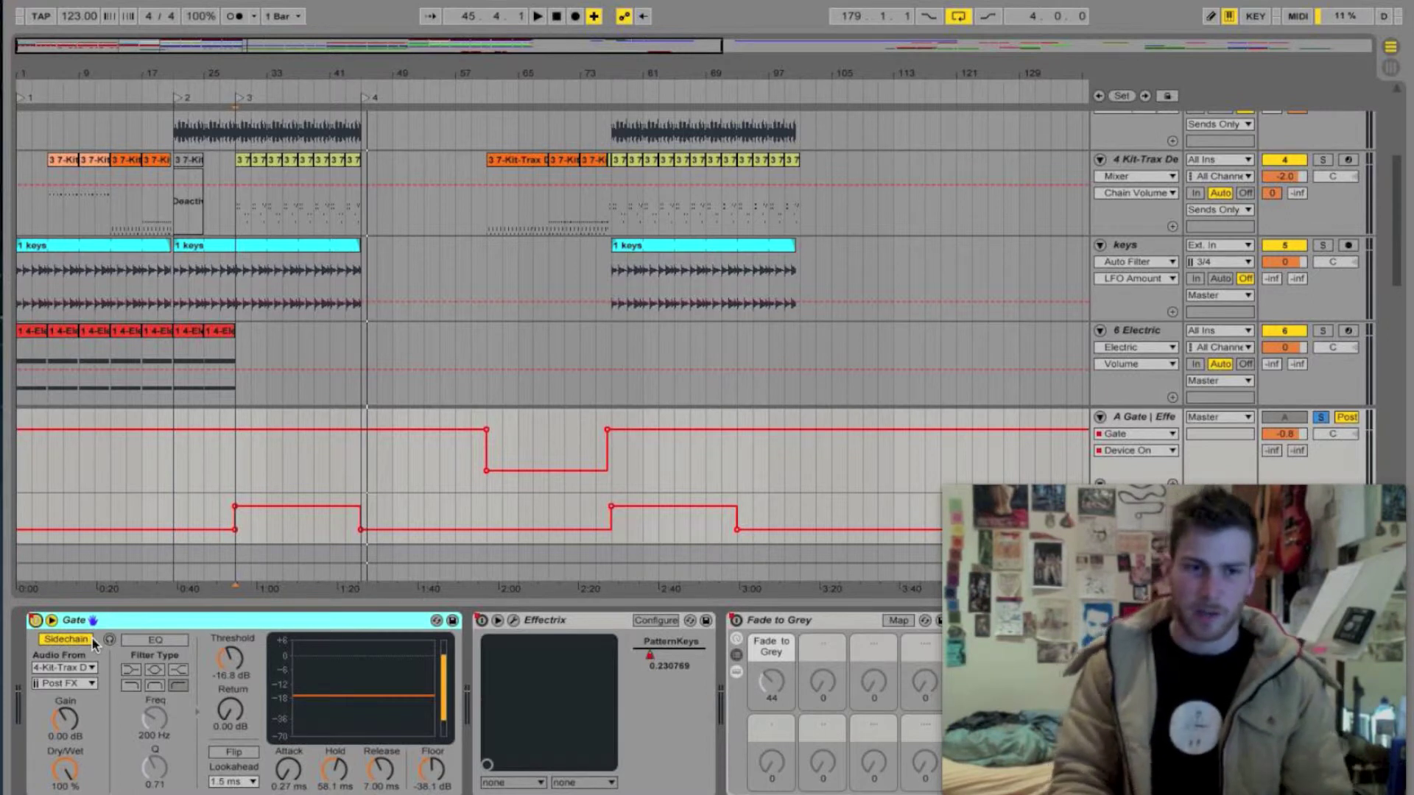
Step: Fold and unfold the Gate's sidechain section and choose 4-Kit-Trax Deeptrax as its audio source
{"action": "left_click", "coordinate": [52, 622]}
{"action": "left_click", "coordinate": [52, 623]}
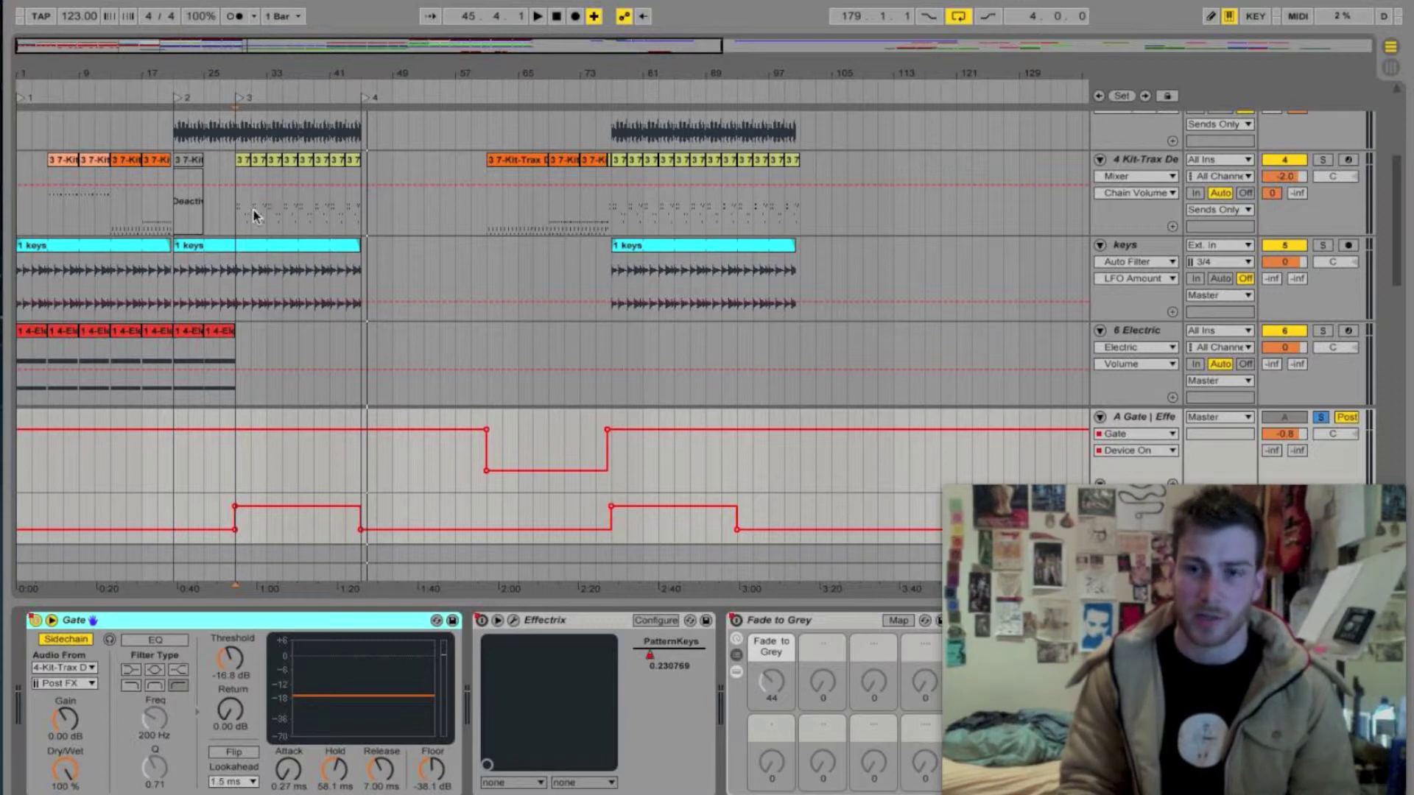
{"action": "left_click", "coordinate": [77, 668]}
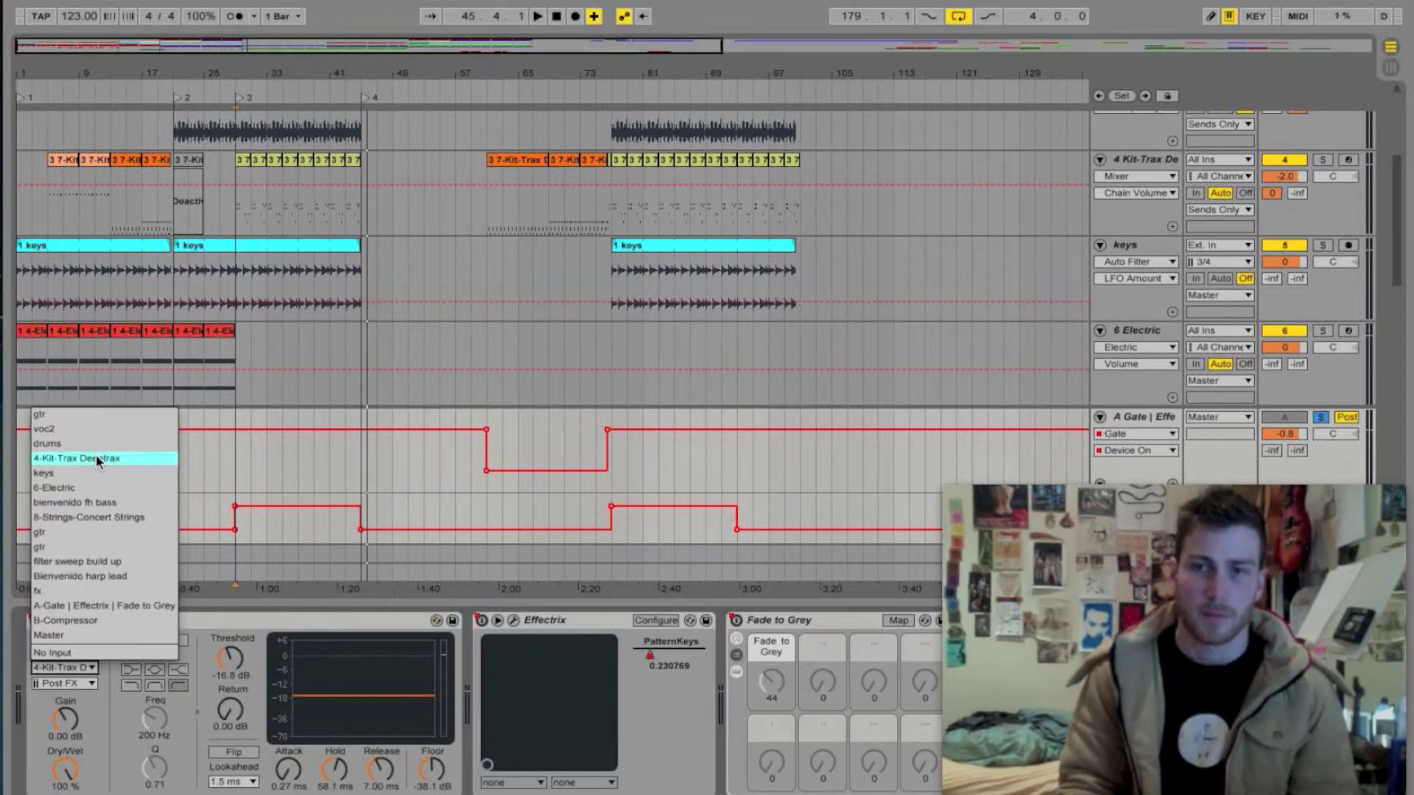
{"action": "left_click", "coordinate": [98, 459]}
Step: Examine the Gate's sidechain tap points for the drum kit, keeping Post FX, and switch the sidechain EQ on and off again
{"action": "left_click", "coordinate": [74, 684]}
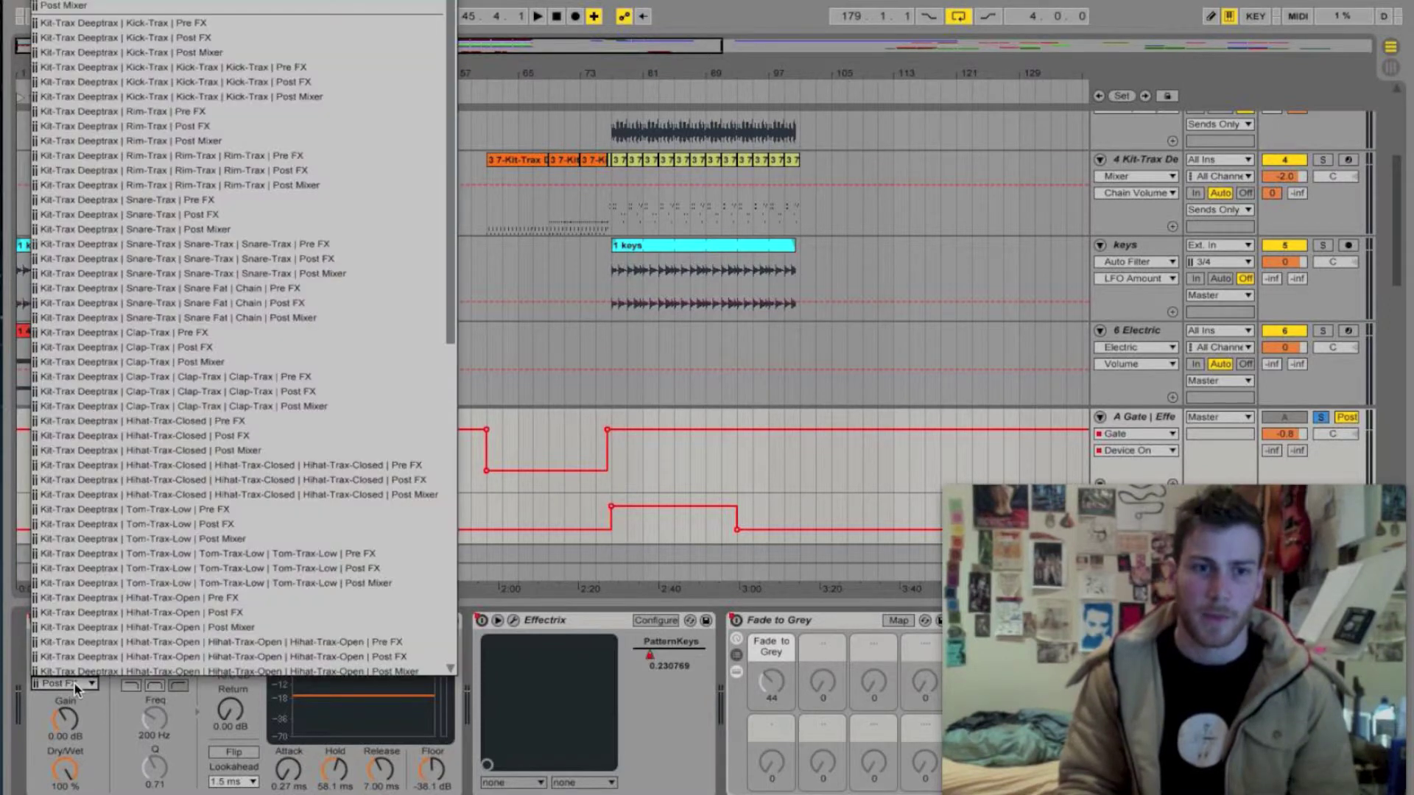
{"action": "left_click", "coordinate": [74, 683]}
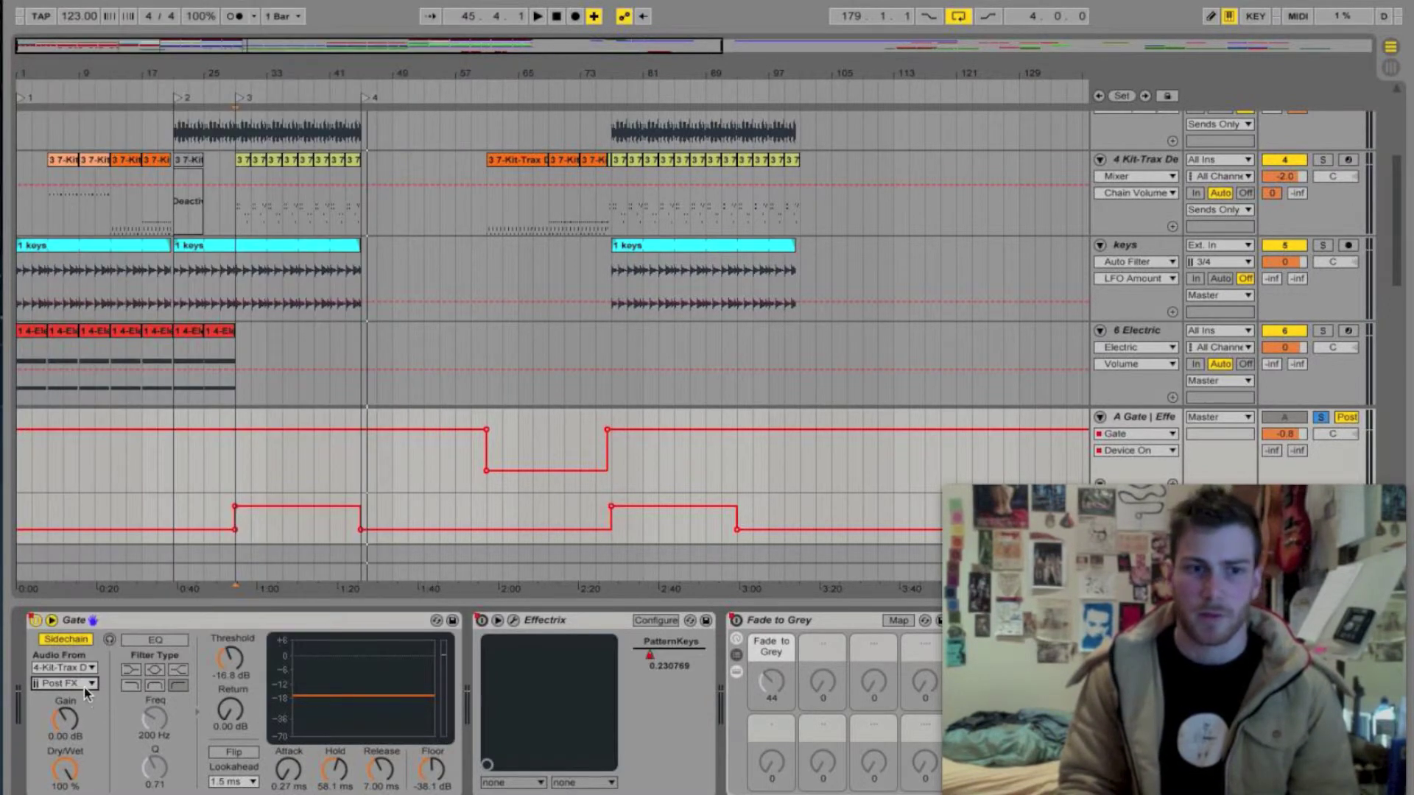
{"action": "left_click", "coordinate": [90, 686]}
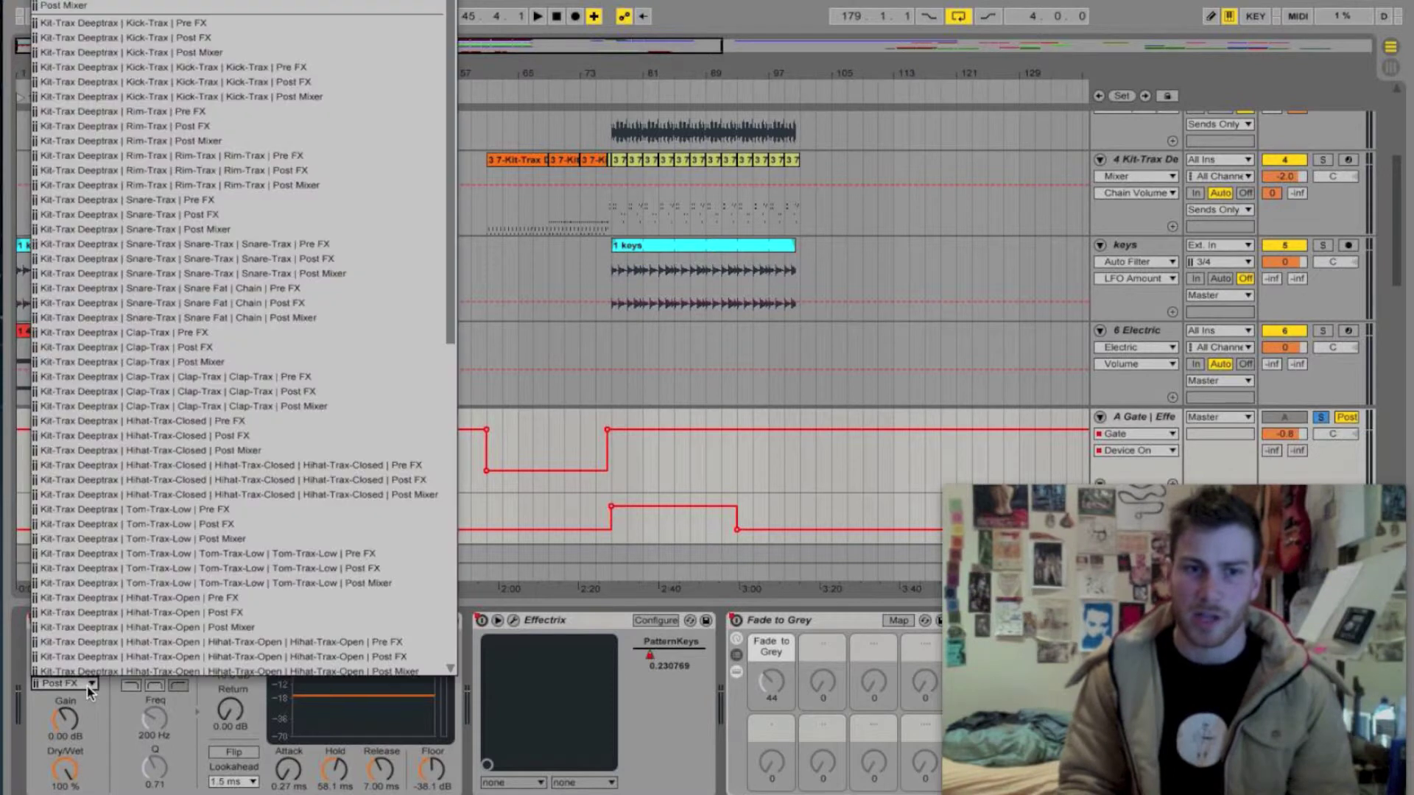
{"action": "left_click", "coordinate": [87, 686]}
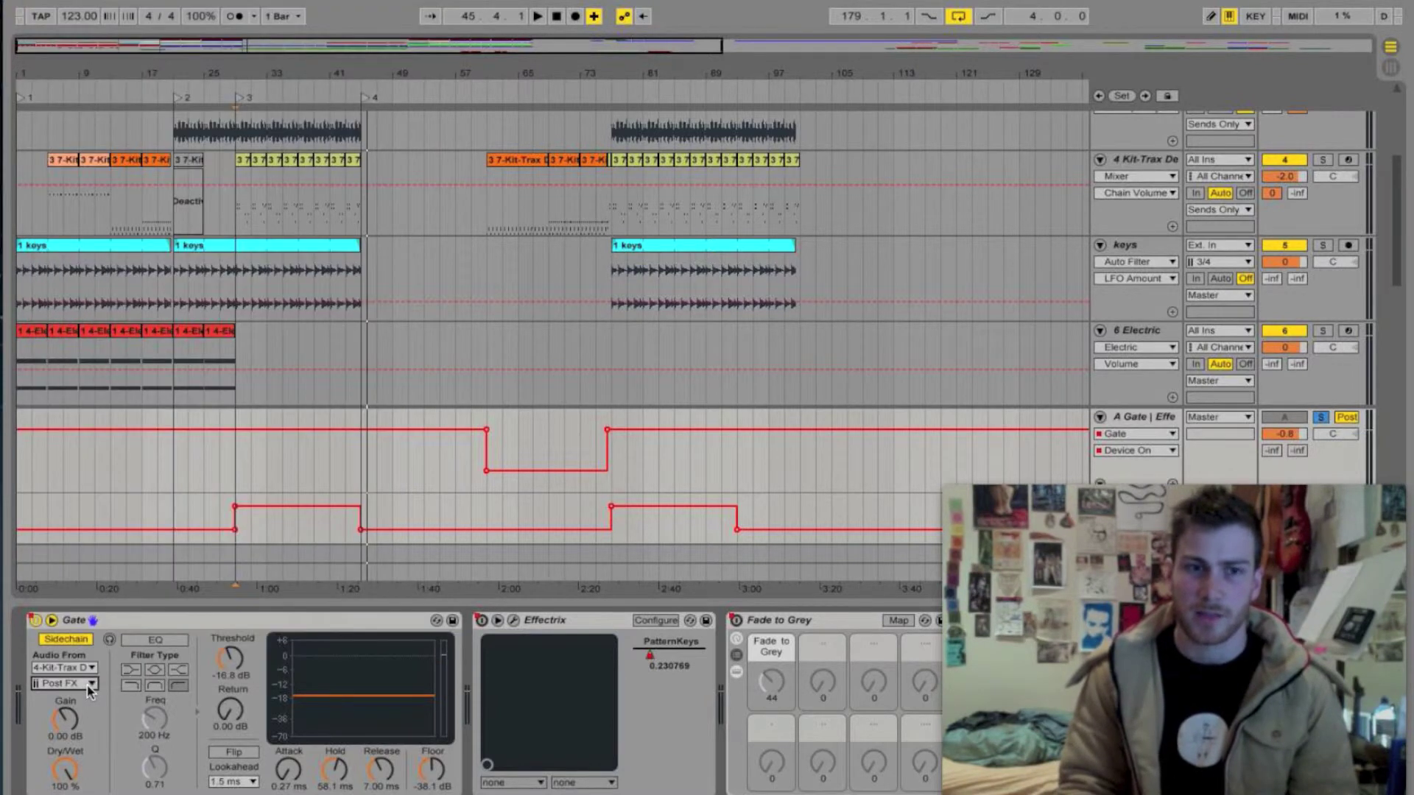
{"action": "left_click", "coordinate": [87, 687]}
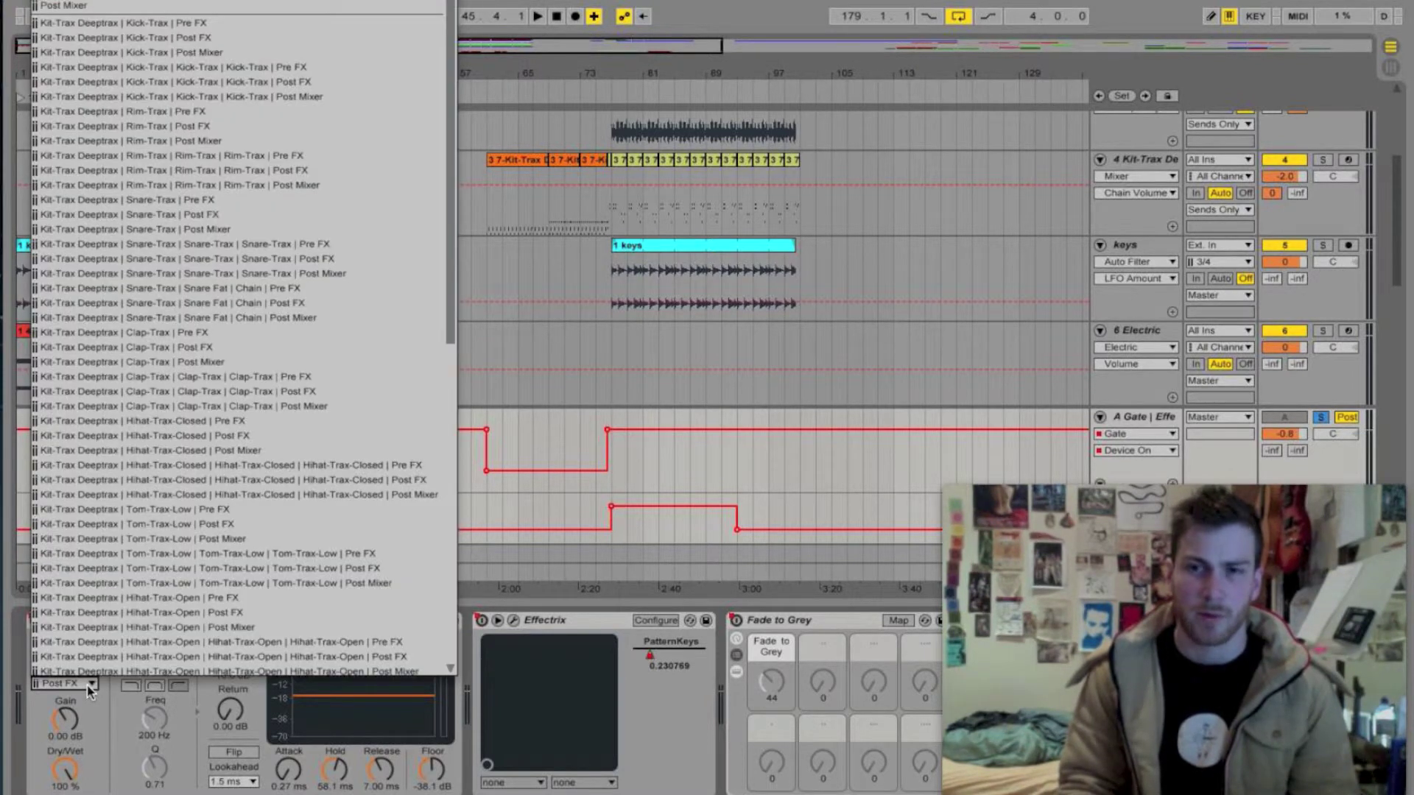
{"action": "left_click", "coordinate": [86, 686]}
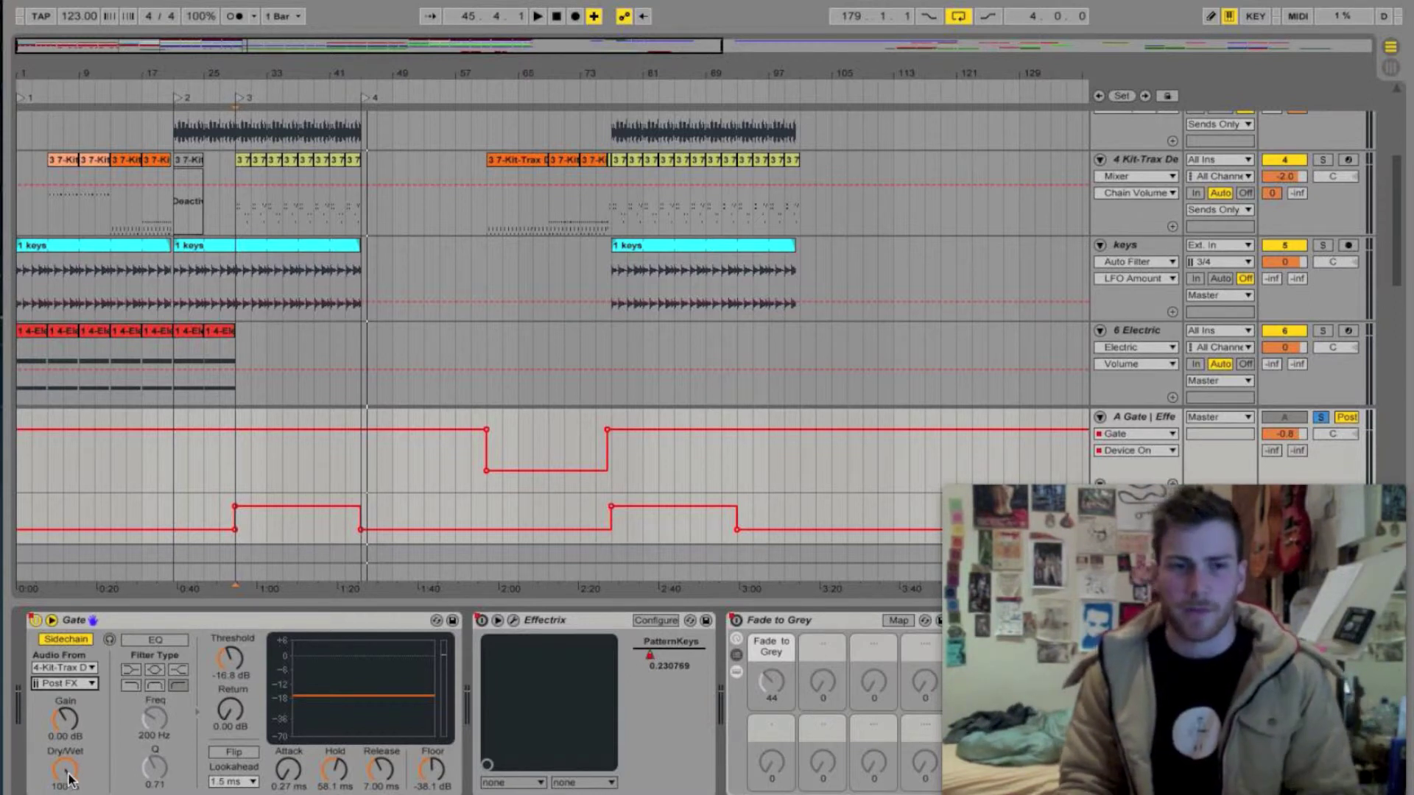
{"action": "left_click", "coordinate": [154, 641]}
{"action": "left_click", "coordinate": [153, 642]}
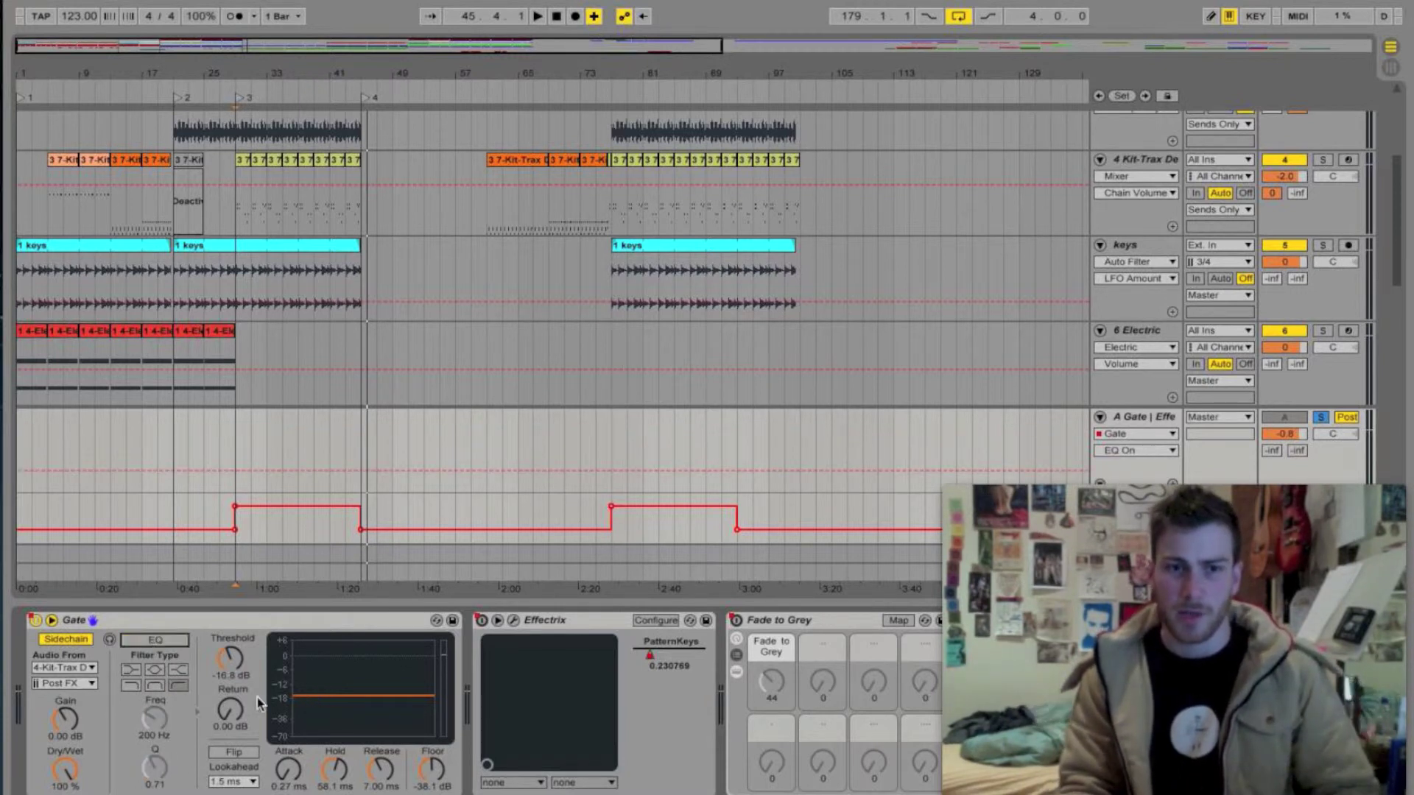
Step: Play from bar 29 with return track A's devices shown and loop the 16 bars starting there
{"action": "left_click", "coordinate": [236, 271]}
{"action": "left_click", "coordinate": [216, 511]}
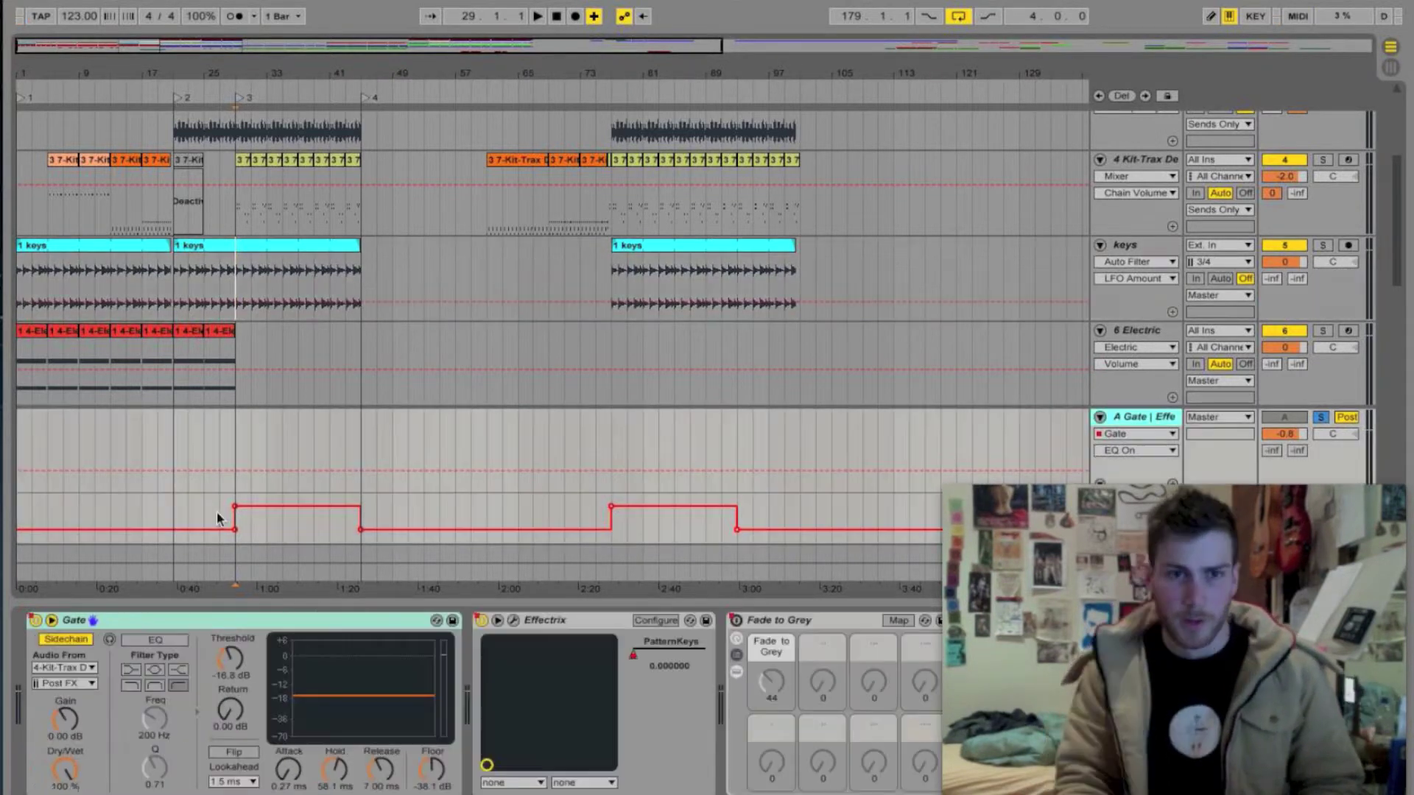
{"action": "key", "text": "space"}
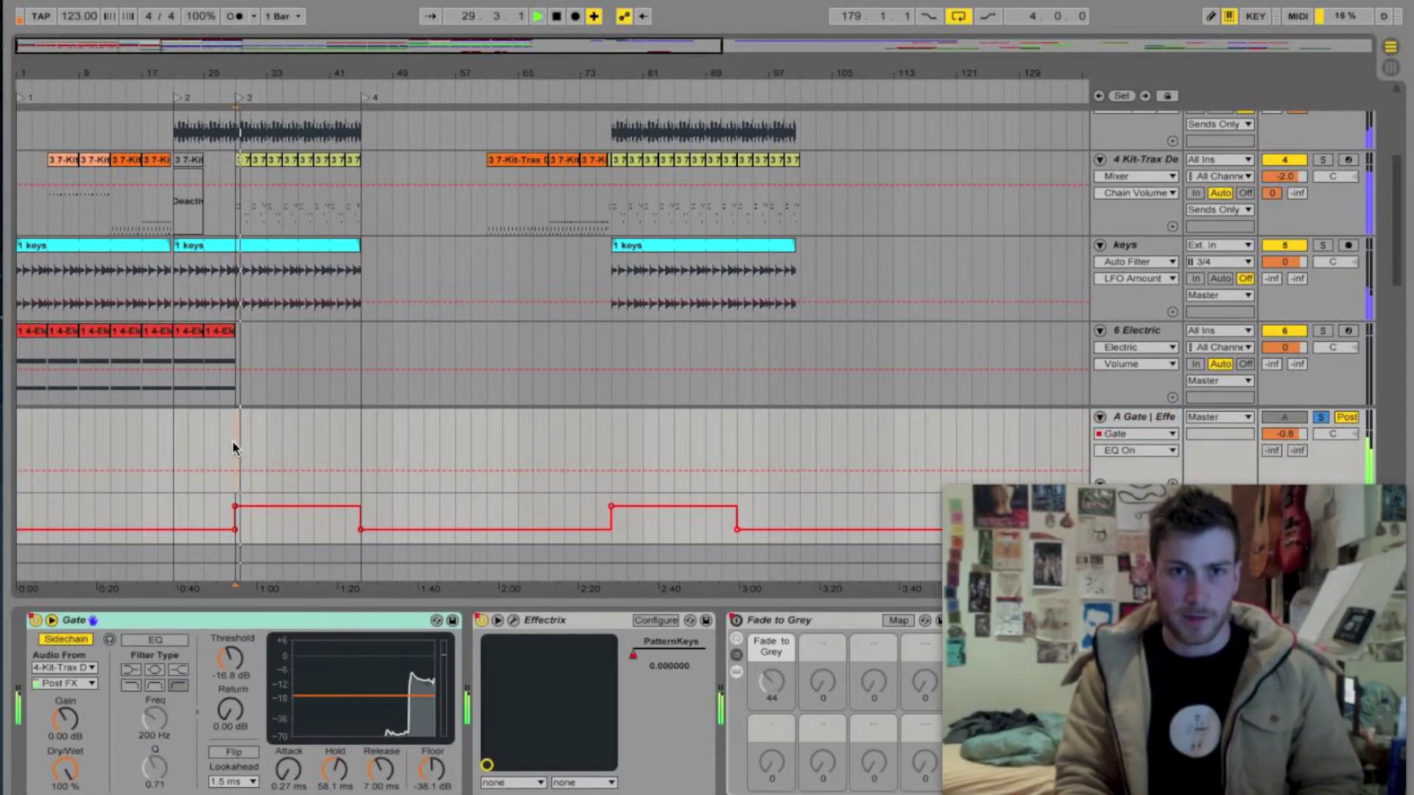
{"action": "left_click_drag", "start_coordinate": [234, 443], "coordinate": [357, 443]}
{"action": "key", "text": "super+l"}
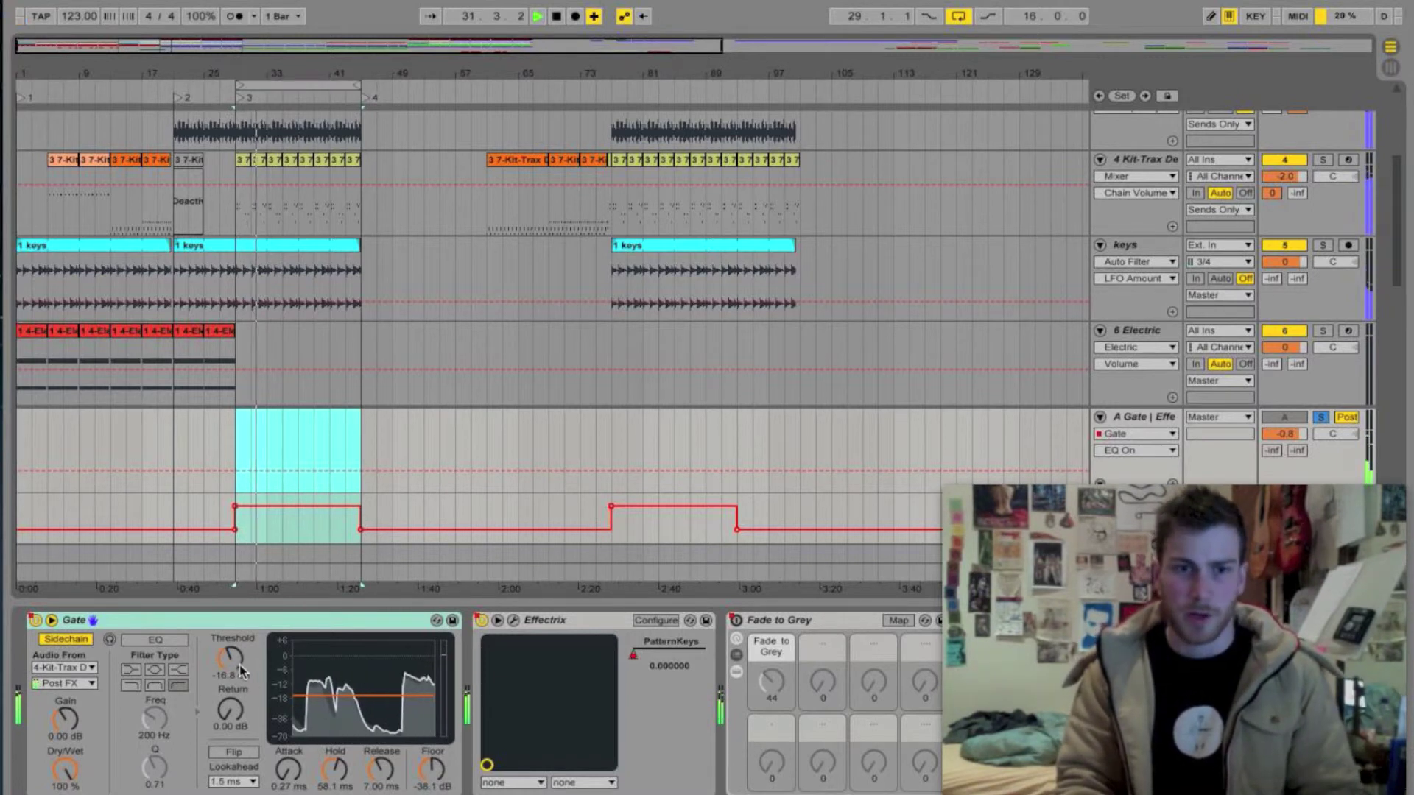
Step: Try Gate thresholds of -40.9 dB, -3.48 dB and -6.37 dB during loop playback and return the threshold to -16.8 dB
{"action": "left_click_drag", "start_coordinate": [237, 669], "coordinate": [238, 718]}
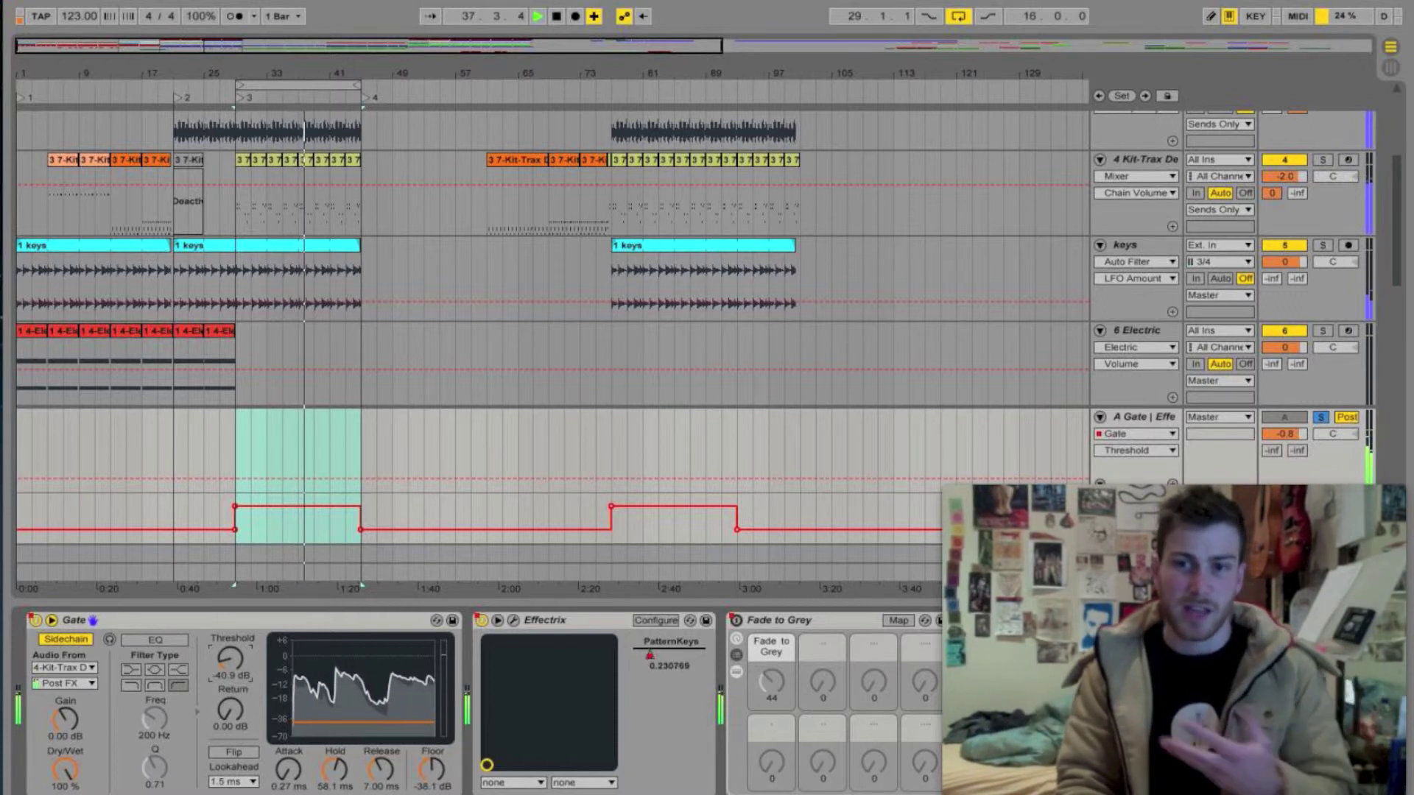
{"action": "left_click_drag", "start_coordinate": [233, 661], "coordinate": [233, 626]}
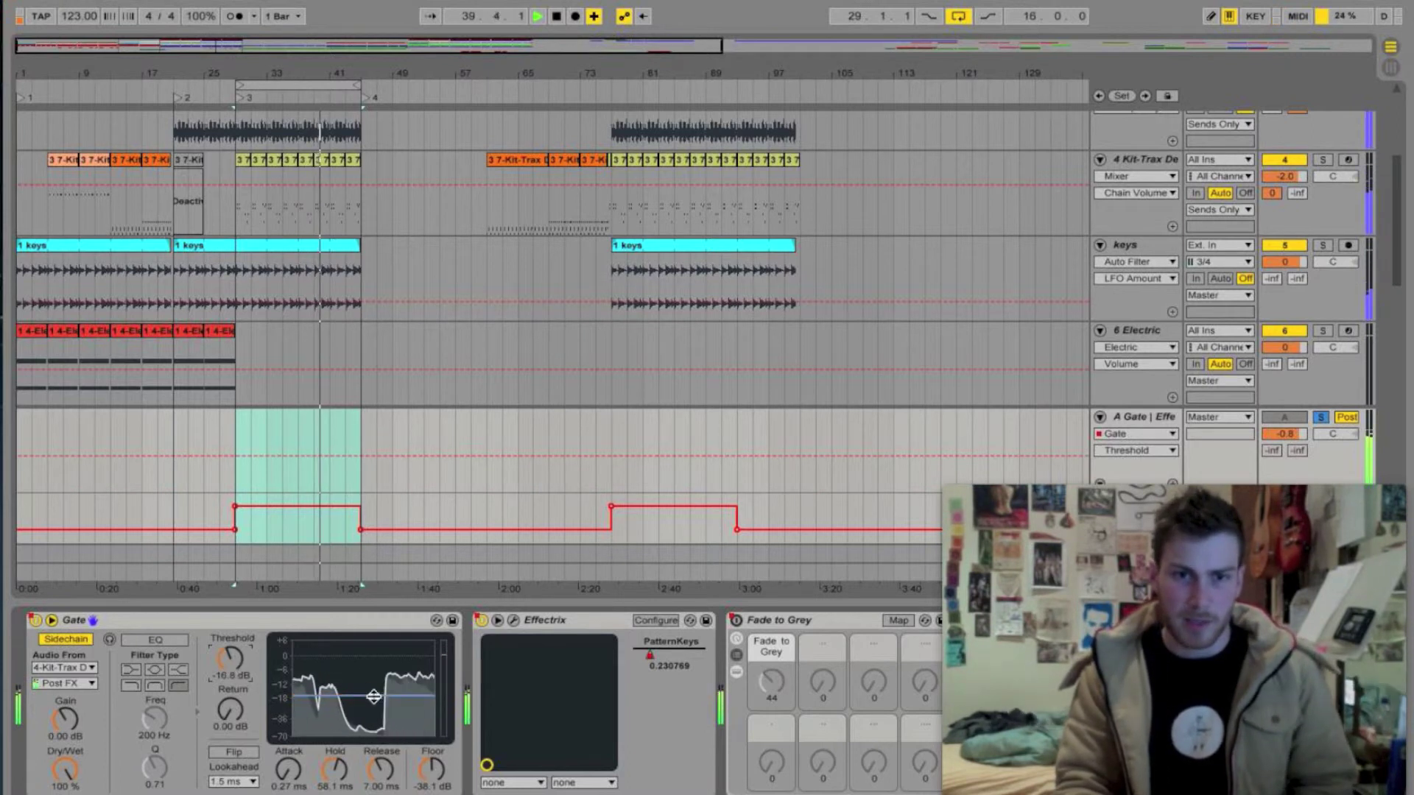
{"action": "left_click_drag", "start_coordinate": [397, 698], "coordinate": [397, 663]}
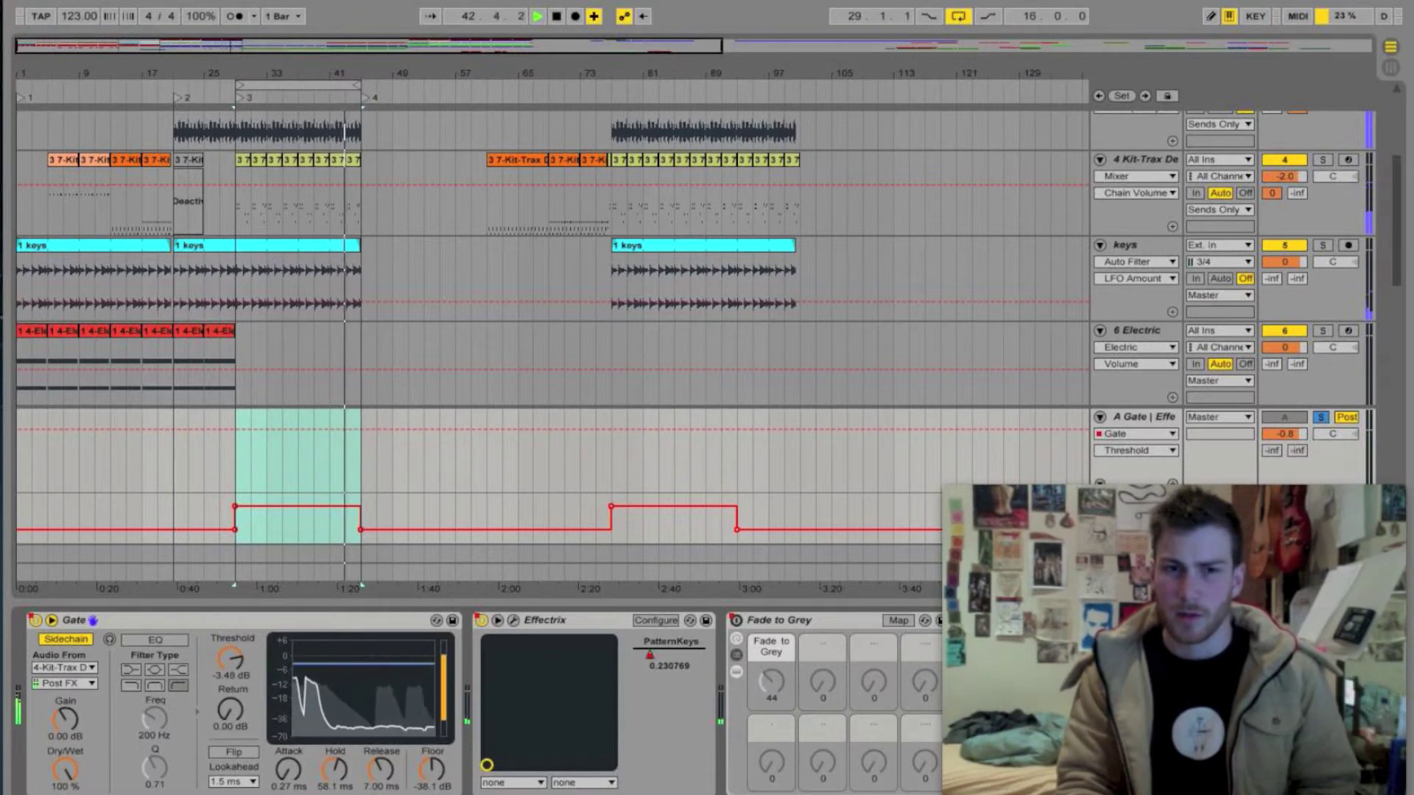
{"action": "left_click_drag", "start_coordinate": [396, 663], "coordinate": [397, 670]}
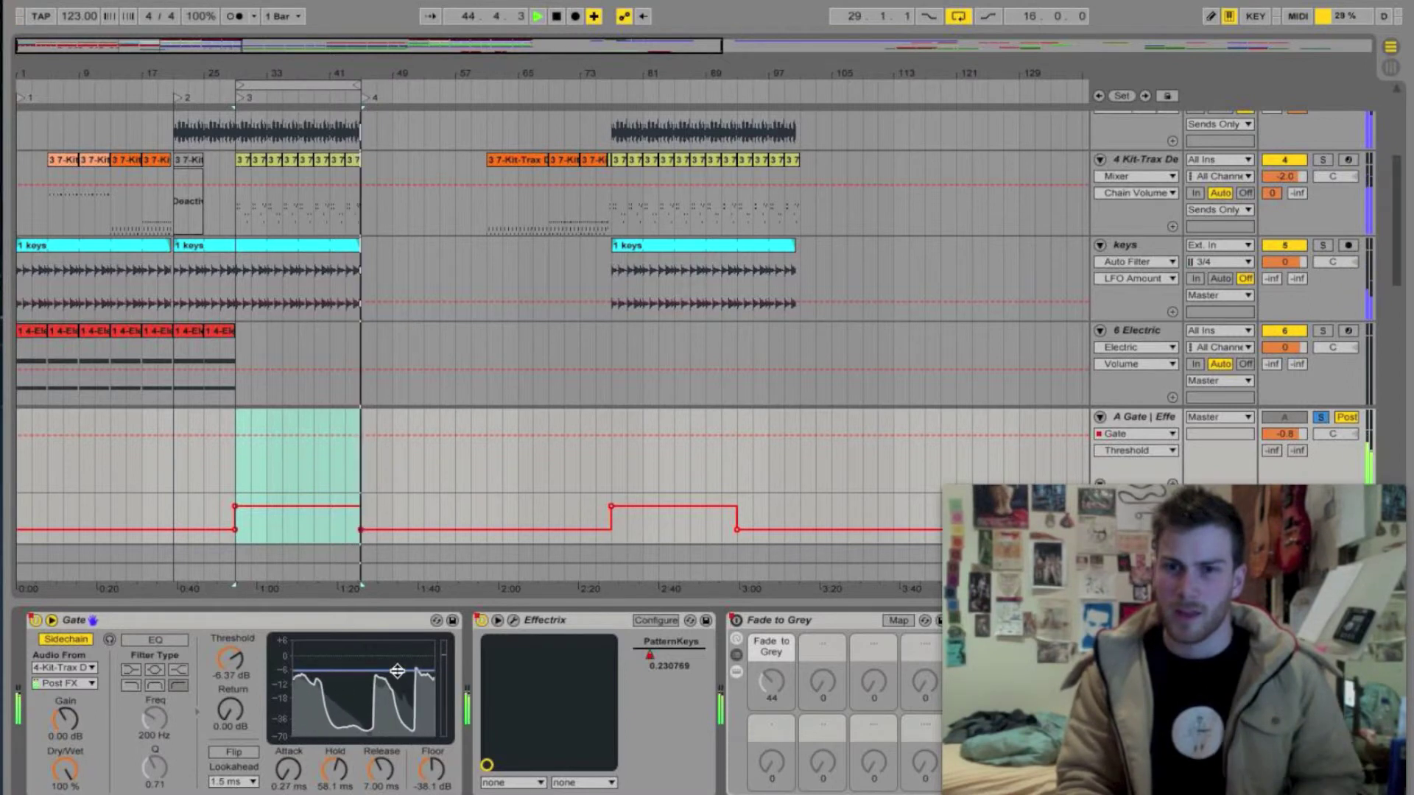
{"action": "left_click_drag", "start_coordinate": [398, 671], "coordinate": [397, 695]}
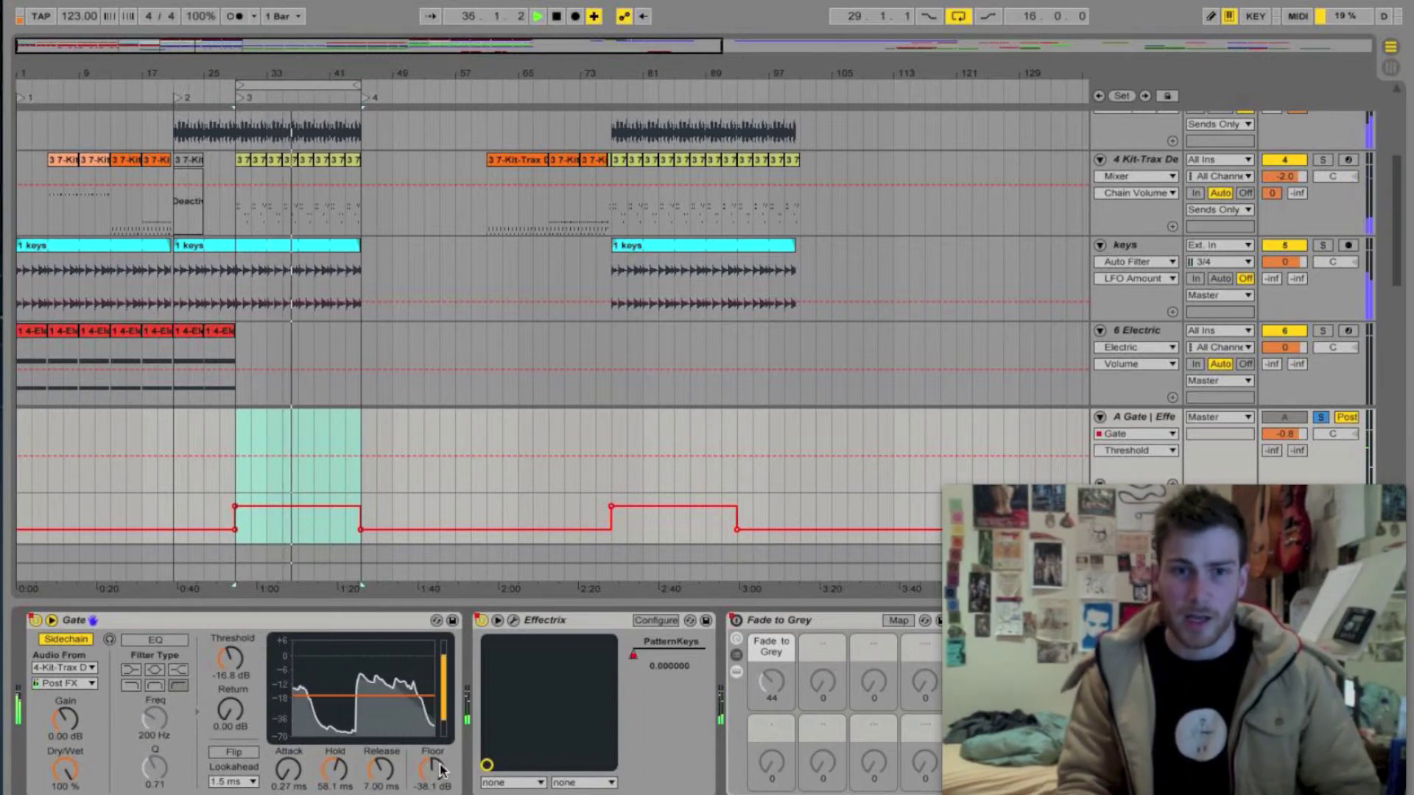
Step: Set the Gate's floor to -40.0 dB while listening and stop playback
{"action": "left_click_drag", "start_coordinate": [424, 781], "coordinate": [424, 788]}
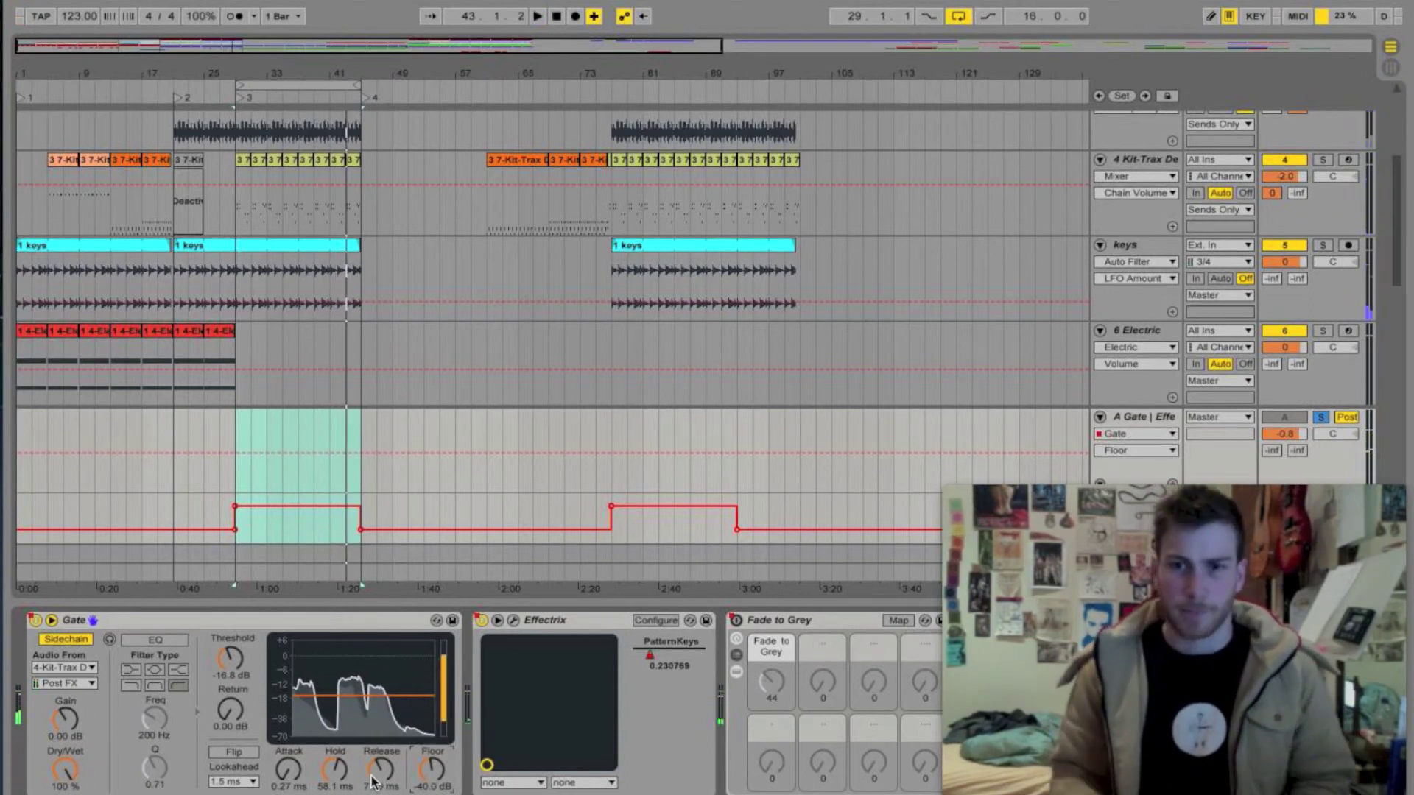
{"action": "key", "text": "space"}
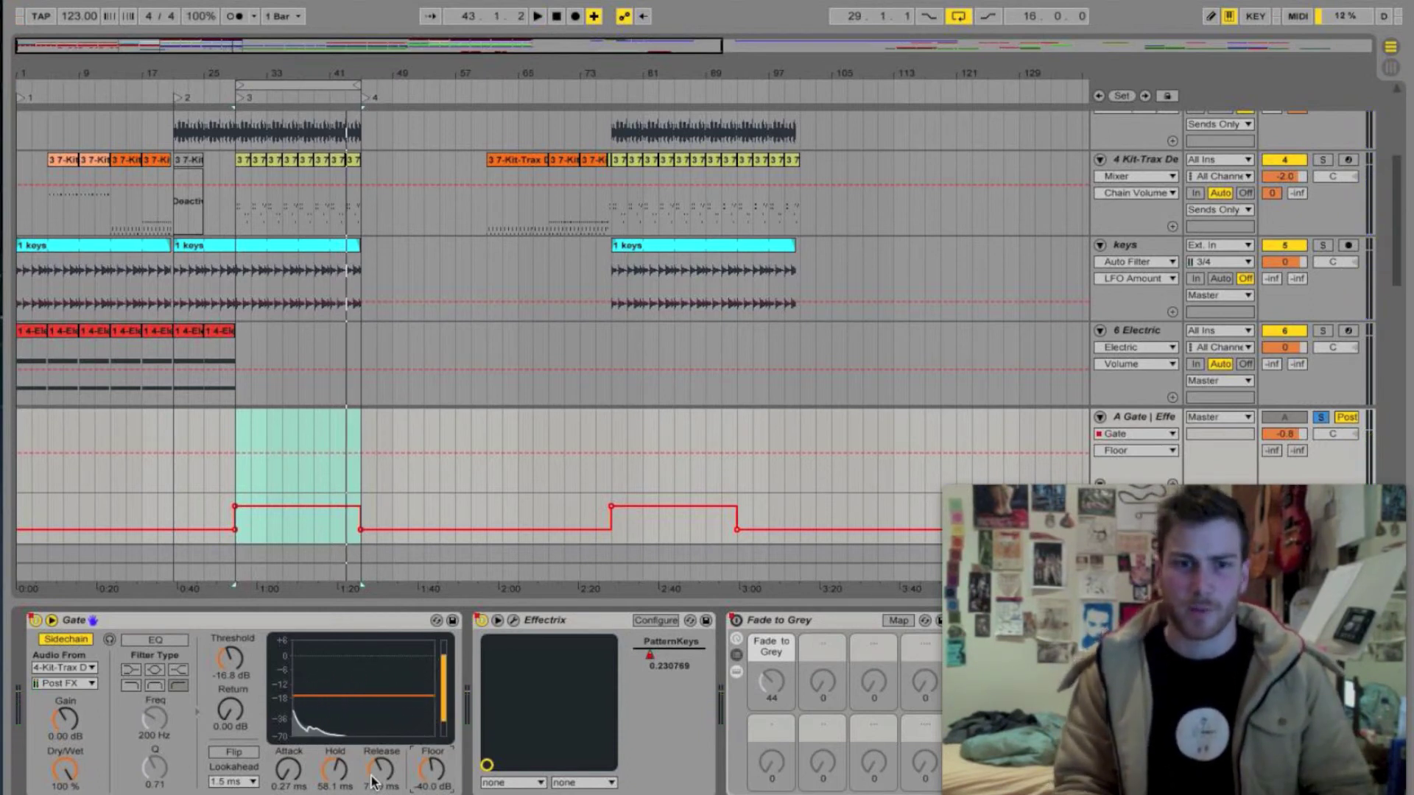